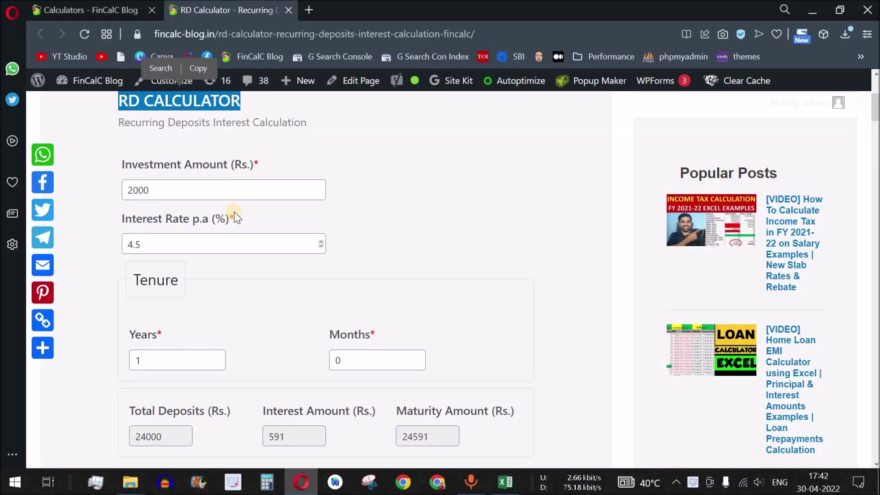
Step: Highlight the RD calculator's Investment Amount and Interest Rate labels
{"action": "left_click_drag", "start_coordinate": [218, 164], "coordinate": [249, 167]}
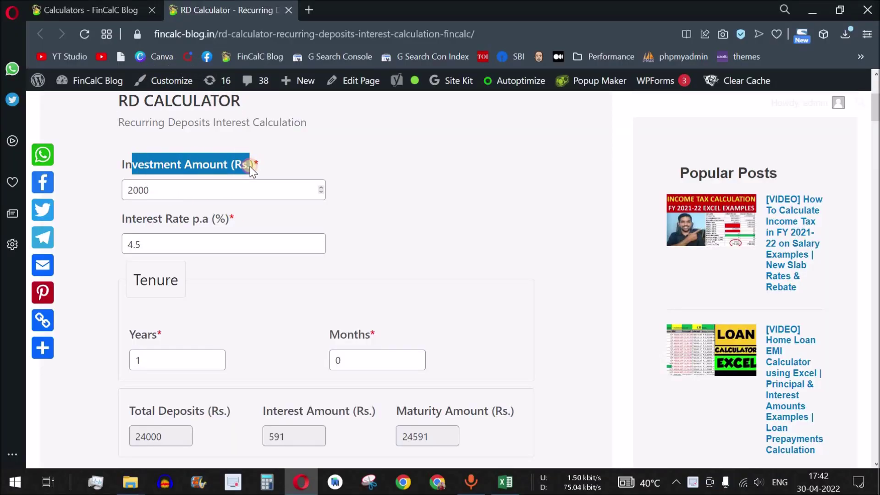
{"action": "left_click_drag", "start_coordinate": [133, 219], "coordinate": [166, 217]}
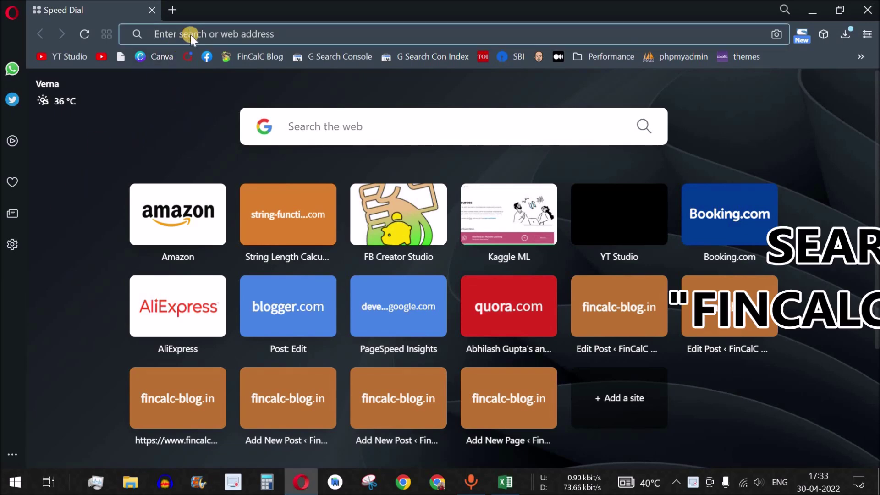
Step: Search Google for 'fincalc blog' and open the FinCalC Blog site from the results
{"action": "type", "text": "fincalc"}
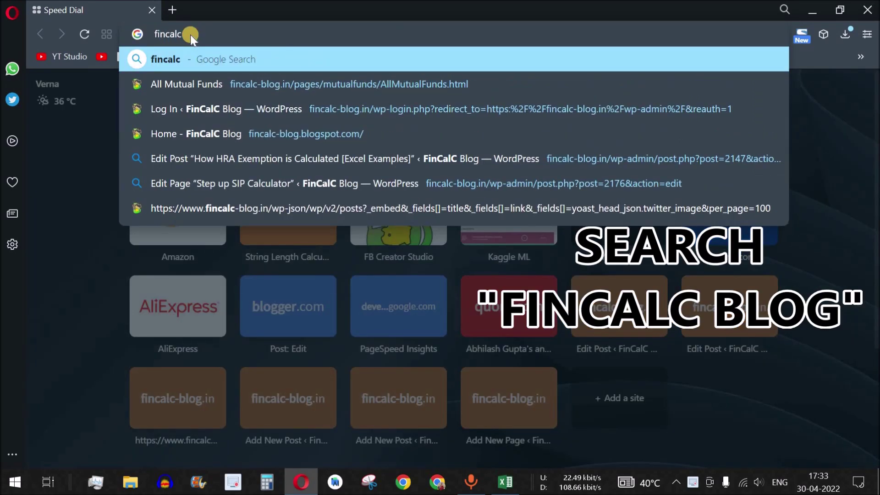
{"action": "type", "text": " blog"}
{"action": "key", "text": "Return"}
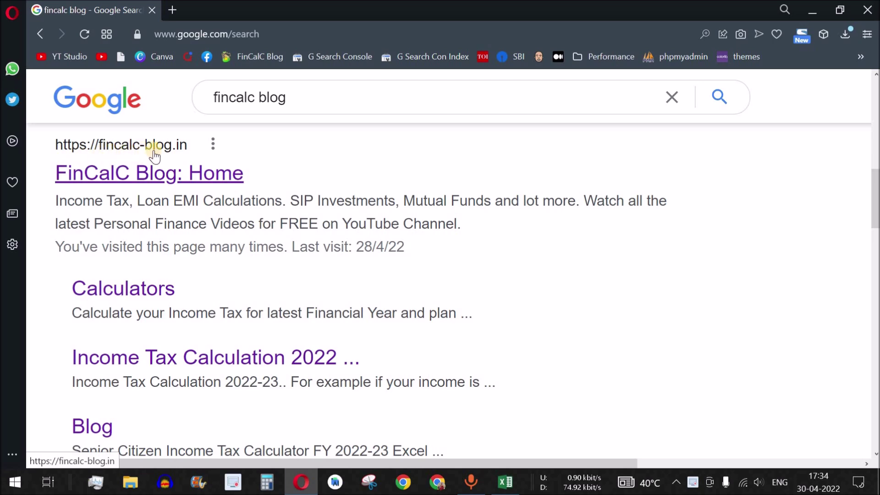
{"action": "left_click", "coordinate": [176, 176]}
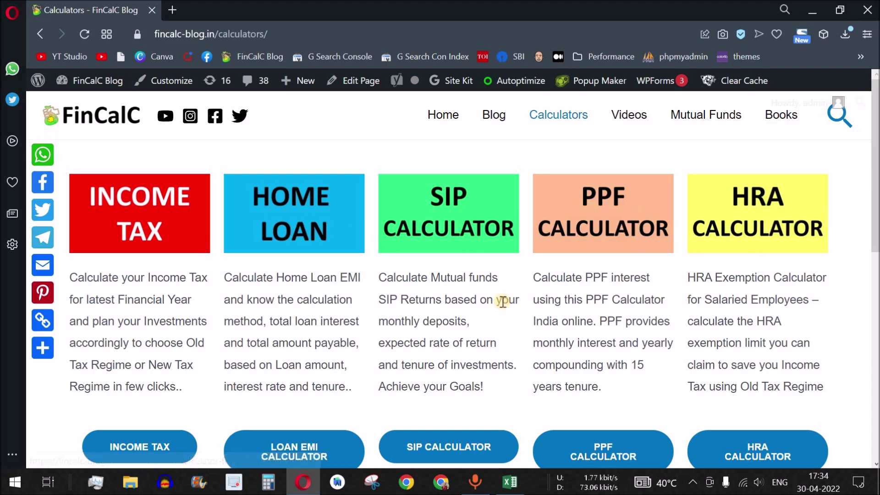
Step: Scroll to the second row of calculator cards and open the RD Calculator card
{"action": "scroll", "coordinate": [504, 300], "scroll_direction": "down", "scroll_amount": 3}
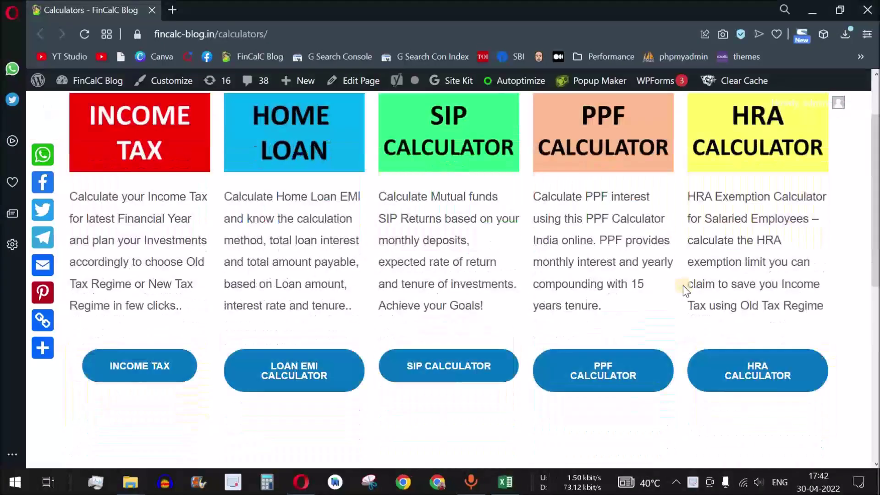
{"action": "scroll", "coordinate": [674, 284], "scroll_direction": "down", "scroll_amount": 3}
{"action": "scroll", "coordinate": [674, 284], "scroll_direction": "down", "scroll_amount": 2}
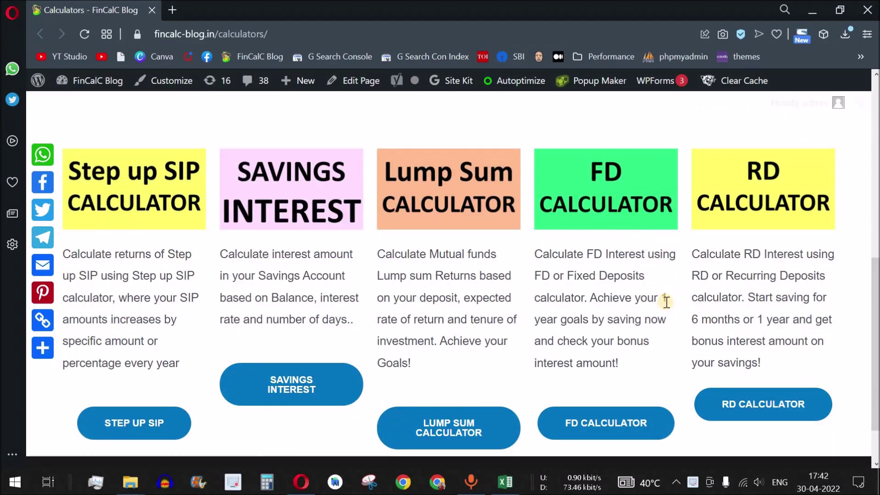
{"action": "scroll", "coordinate": [664, 299], "scroll_direction": "up", "scroll_amount": 2}
{"action": "scroll", "coordinate": [785, 259], "scroll_direction": "down", "scroll_amount": 2}
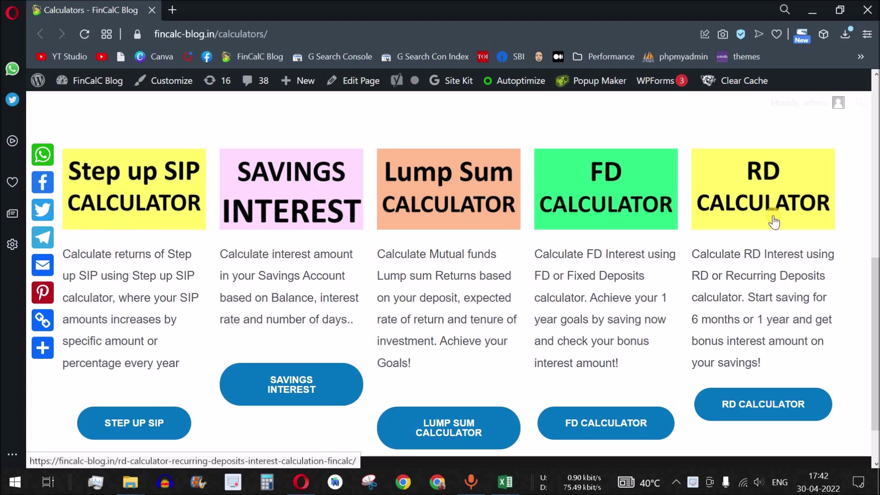
{"action": "left_click", "coordinate": [785, 203]}
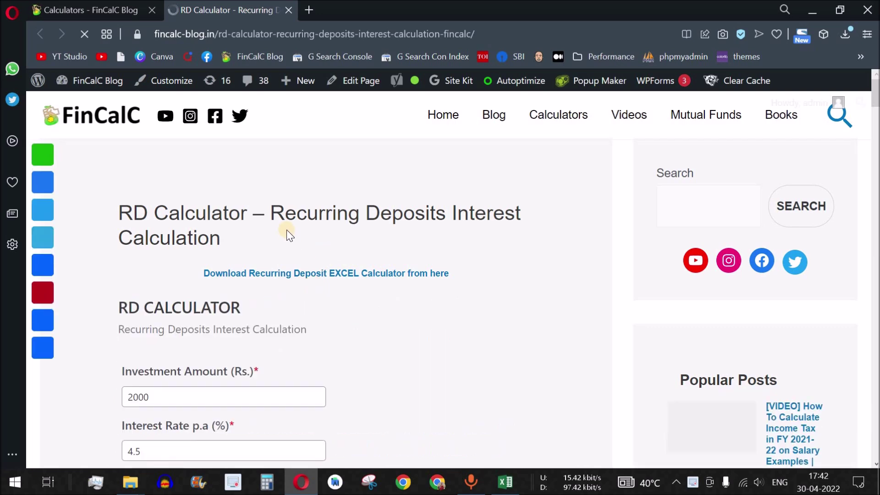
Step: Highlight the RD calculator's title, heading, input labels and Total Deposits, Interest and Maturity labels
{"action": "left_click_drag", "start_coordinate": [273, 214], "coordinate": [499, 236]}
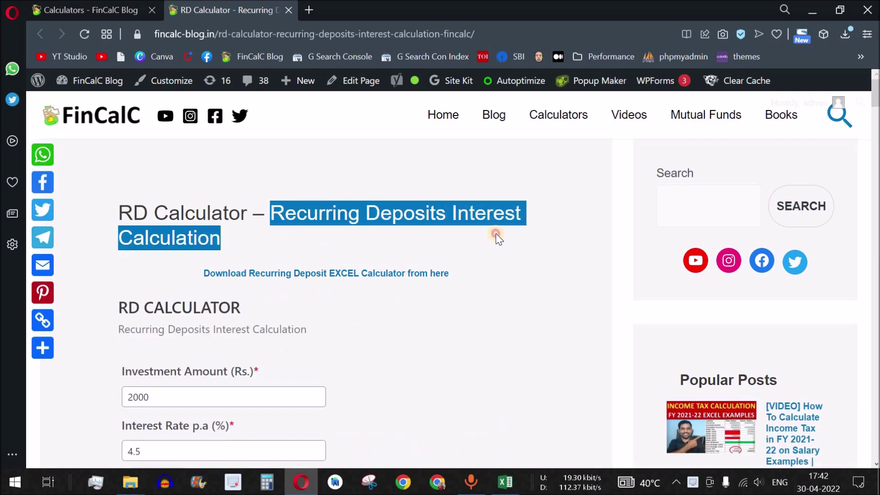
{"action": "scroll", "coordinate": [580, 299], "scroll_direction": "down", "scroll_amount": 3}
{"action": "scroll", "coordinate": [568, 299], "scroll_direction": "down", "scroll_amount": 1}
{"action": "scroll", "coordinate": [559, 300], "scroll_direction": "up", "scroll_amount": 1}
{"action": "scroll", "coordinate": [556, 296], "scroll_direction": "down", "scroll_amount": 2}
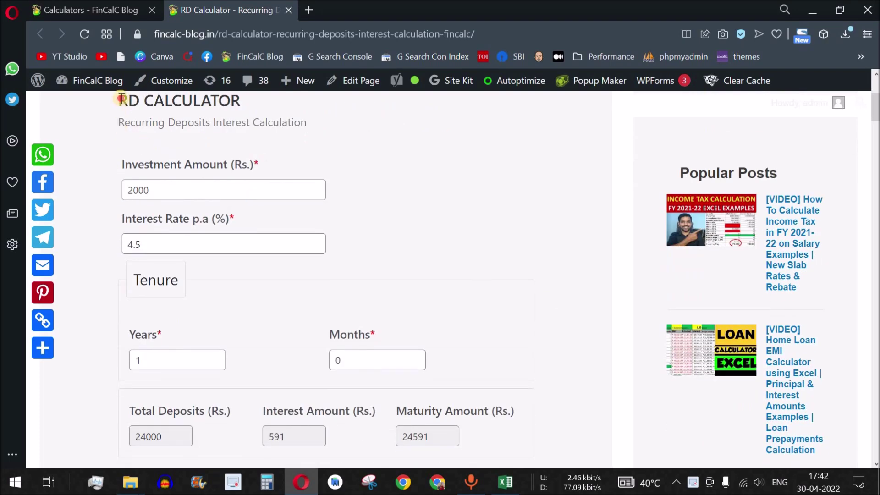
{"action": "left_click_drag", "start_coordinate": [121, 99], "coordinate": [242, 101]}
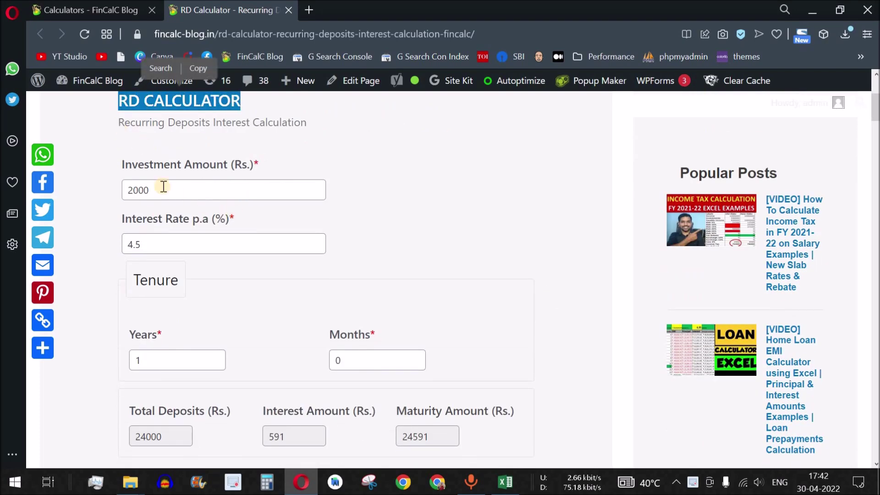
{"action": "left_click_drag", "start_coordinate": [123, 164], "coordinate": [249, 164]}
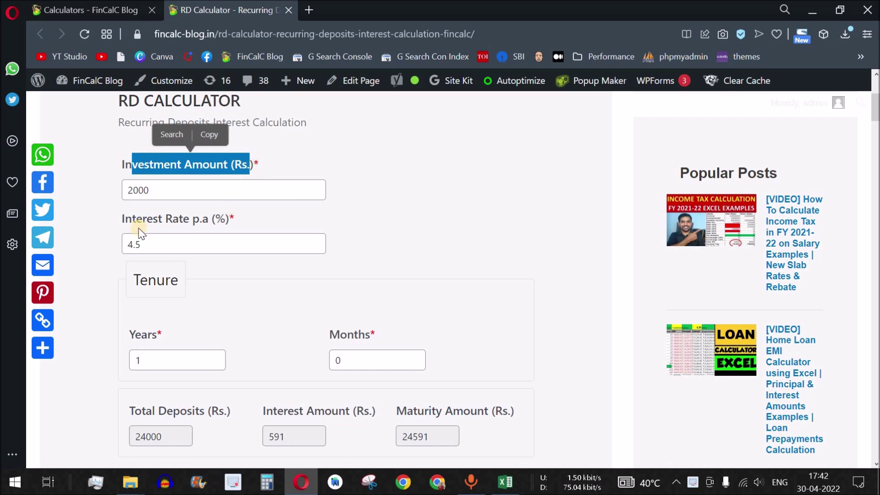
{"action": "left_click", "coordinate": [139, 216]}
{"action": "left_click_drag", "start_coordinate": [139, 218], "coordinate": [222, 218]}
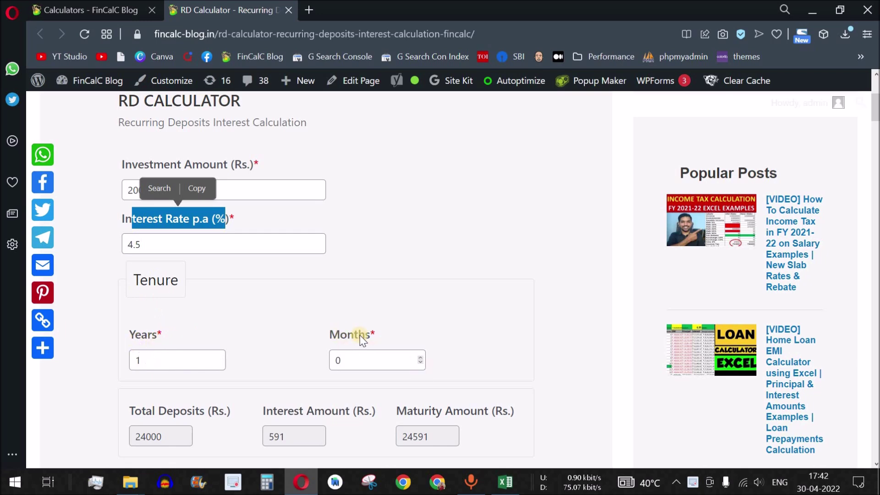
{"action": "left_click_drag", "start_coordinate": [136, 411], "coordinate": [212, 411]}
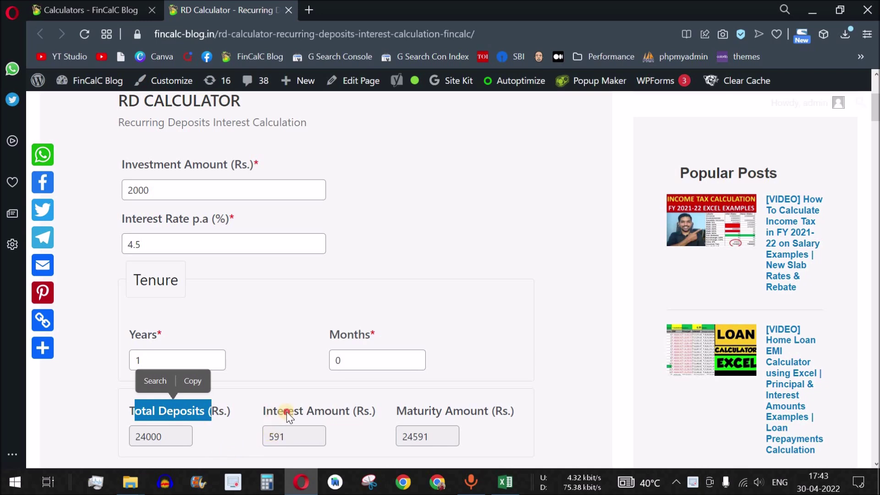
{"action": "left_click_drag", "start_coordinate": [274, 411], "coordinate": [363, 412]}
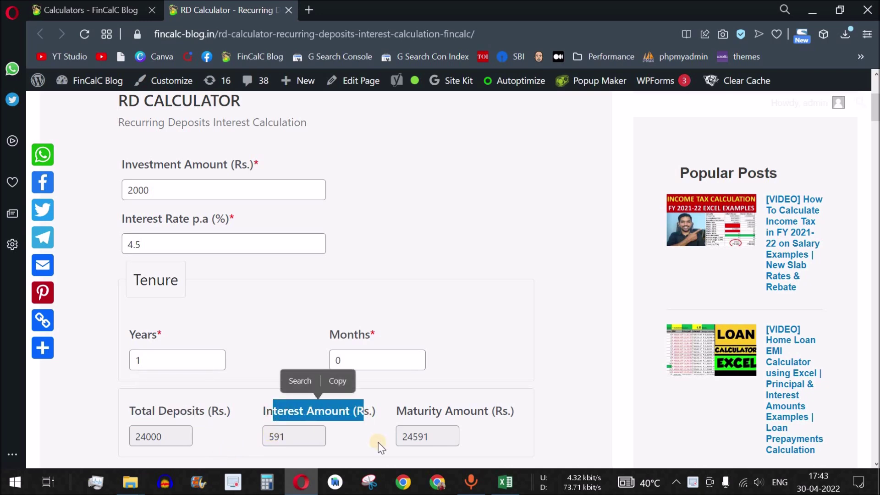
{"action": "left_click_drag", "start_coordinate": [414, 411], "coordinate": [503, 412]}
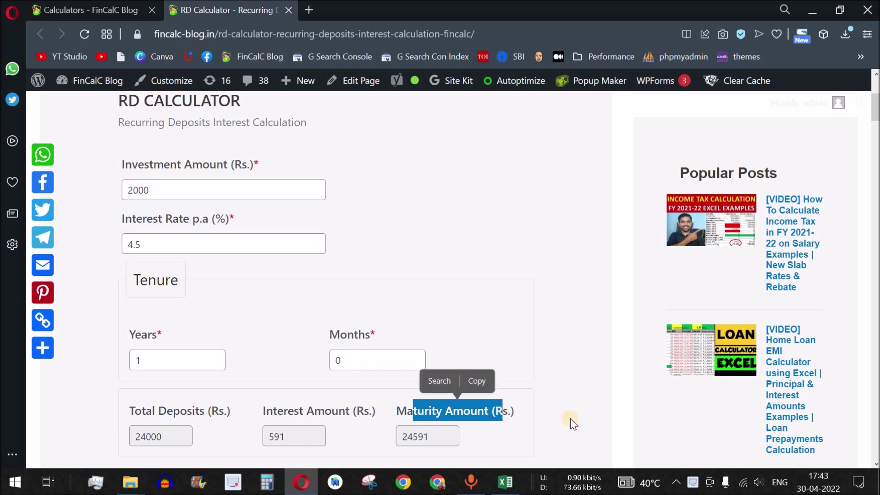
Step: Point out the 2000 investment amount, the Interest Rate field and the 24000 total deposits
{"action": "left_click", "coordinate": [164, 197]}
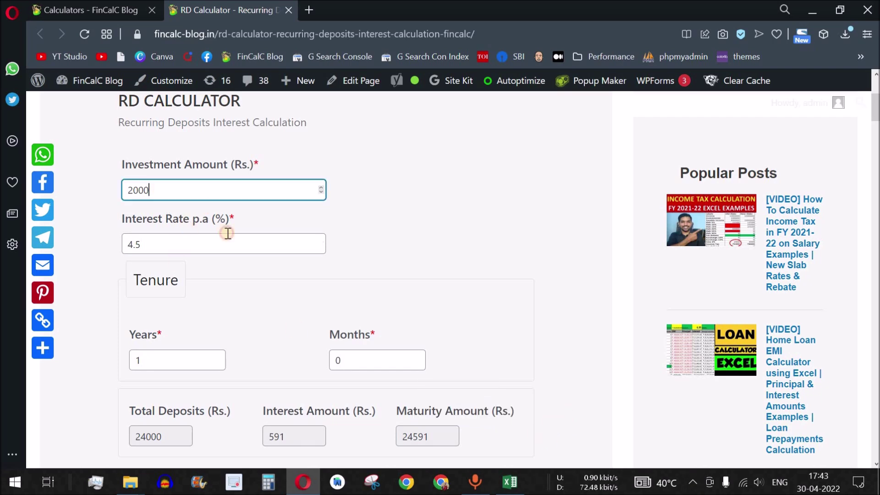
{"action": "left_click", "coordinate": [563, 257]}
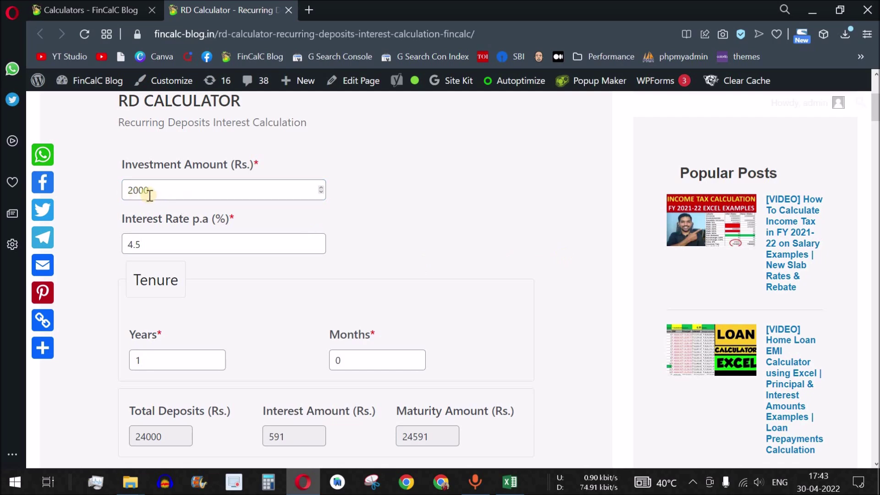
{"action": "left_click_drag", "start_coordinate": [160, 190], "coordinate": [123, 190]}
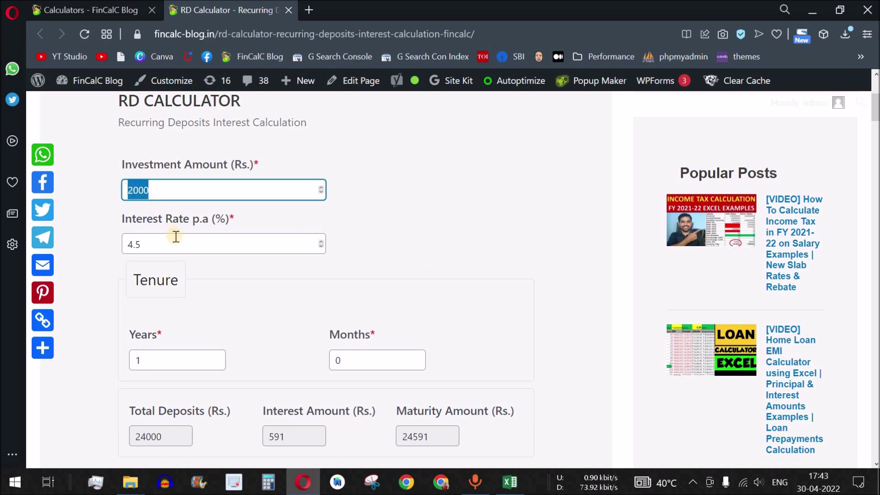
{"action": "left_click_drag", "start_coordinate": [139, 165], "coordinate": [255, 168]}
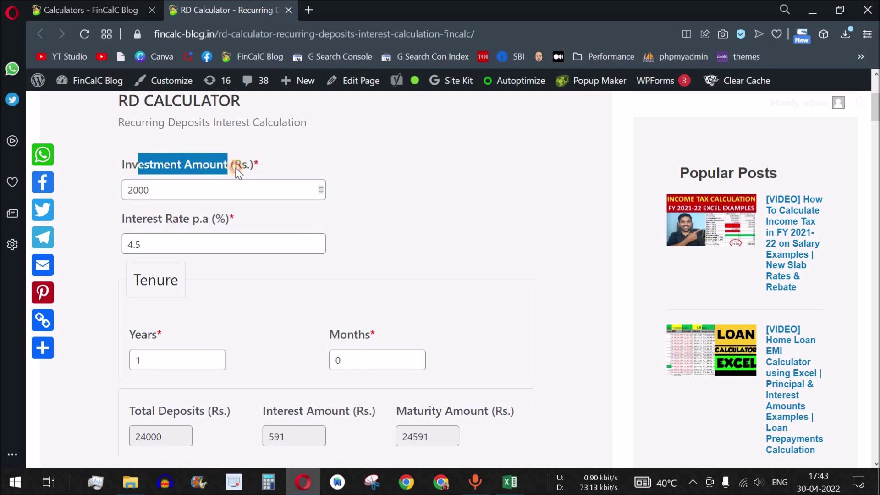
{"action": "left_click_drag", "start_coordinate": [136, 220], "coordinate": [202, 225]}
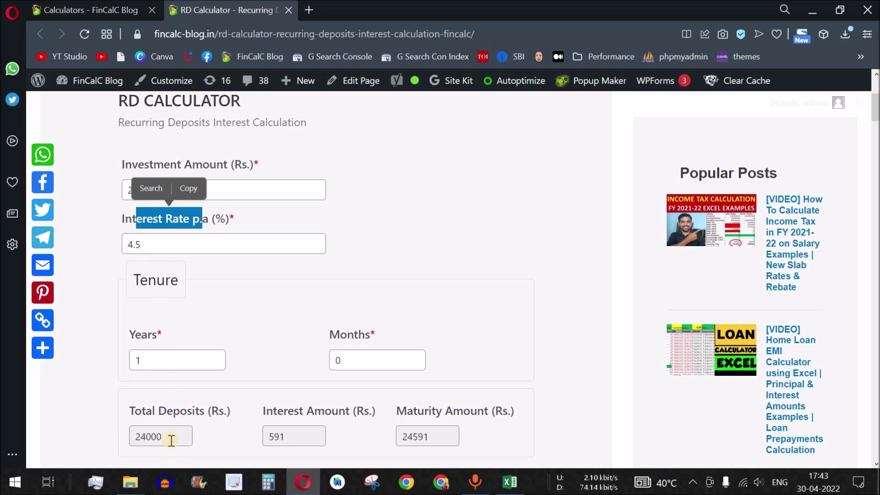
{"action": "left_click_drag", "start_coordinate": [171, 441], "coordinate": [132, 439]}
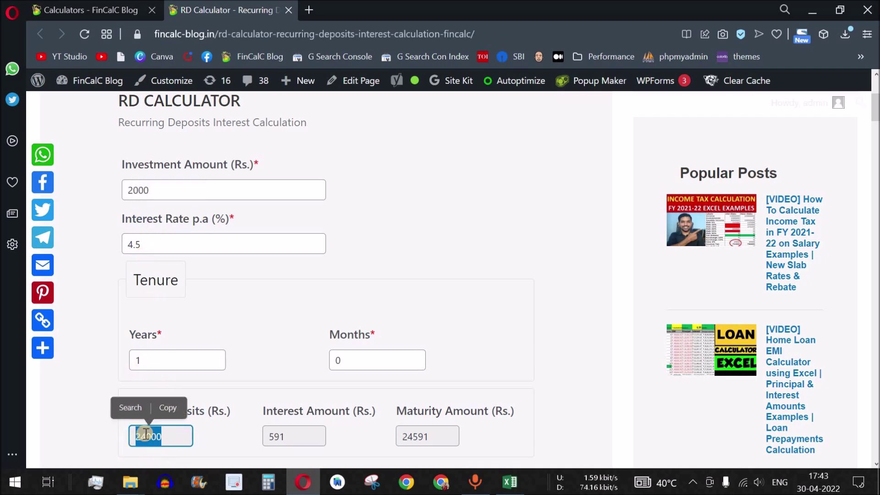
Step: Walk through the 1-year tenure, 24000 deposits, 591 interest and 24591 maturity values
{"action": "double_click", "coordinate": [136, 359]}
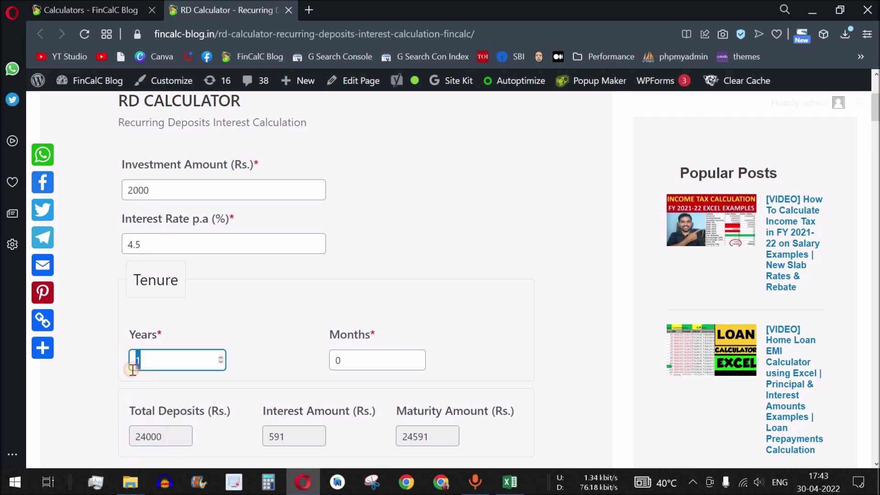
{"action": "double_click", "coordinate": [145, 195]}
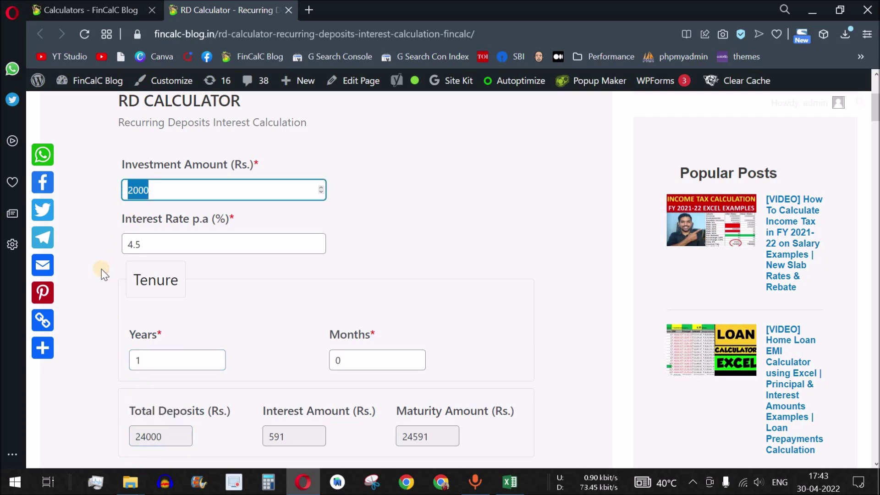
{"action": "left_click_drag", "start_coordinate": [285, 409], "coordinate": [344, 411]}
{"action": "double_click", "coordinate": [268, 437]}
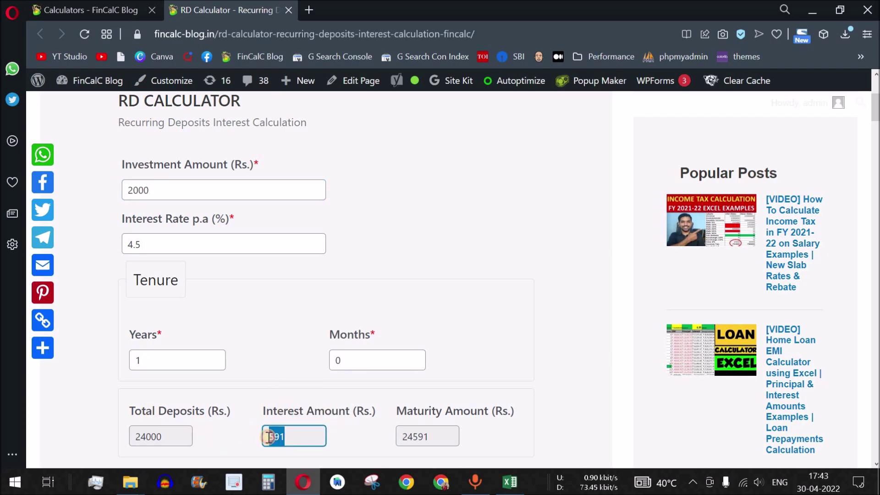
{"action": "left_click", "coordinate": [271, 441]}
{"action": "double_click", "coordinate": [268, 439]}
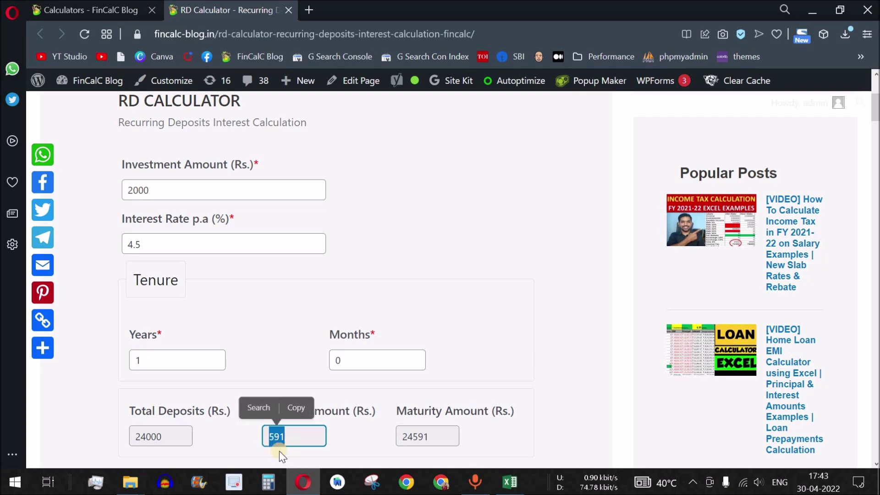
{"action": "left_click_drag", "start_coordinate": [408, 411], "coordinate": [441, 410]}
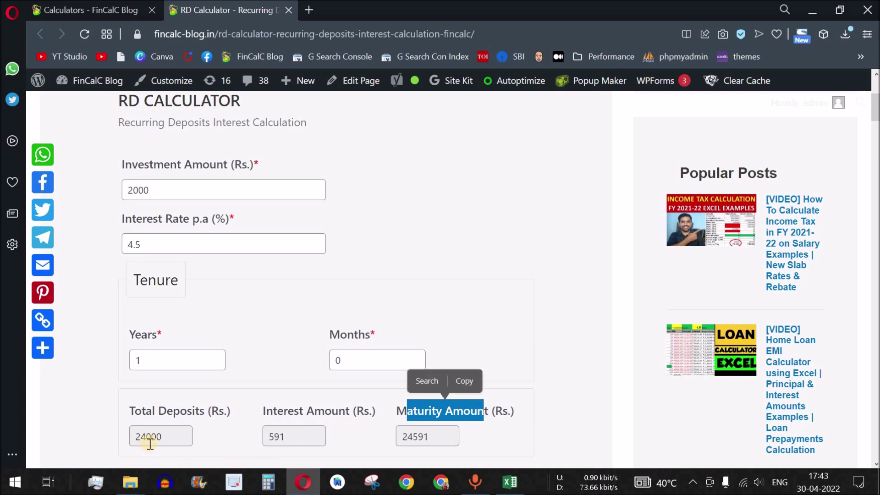
{"action": "double_click", "coordinate": [135, 437]}
{"action": "double_click", "coordinate": [275, 436]}
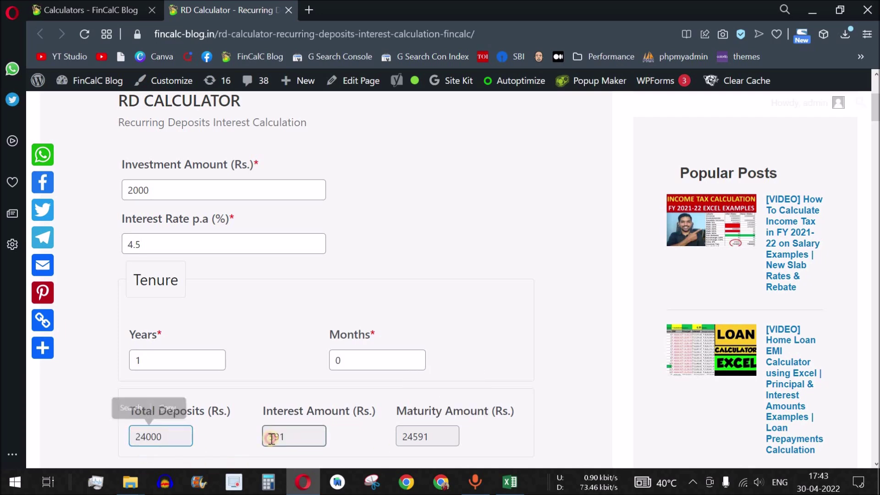
{"action": "left_click", "coordinate": [352, 434]}
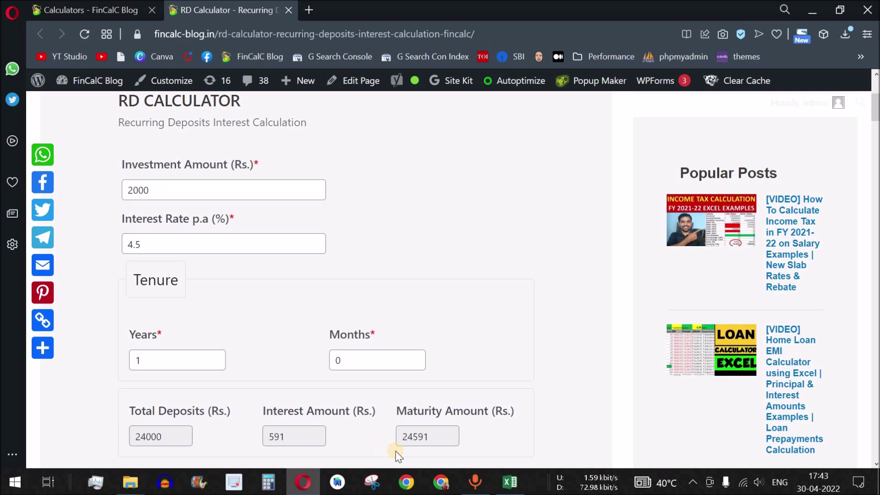
{"action": "left_click_drag", "start_coordinate": [437, 441], "coordinate": [403, 445]}
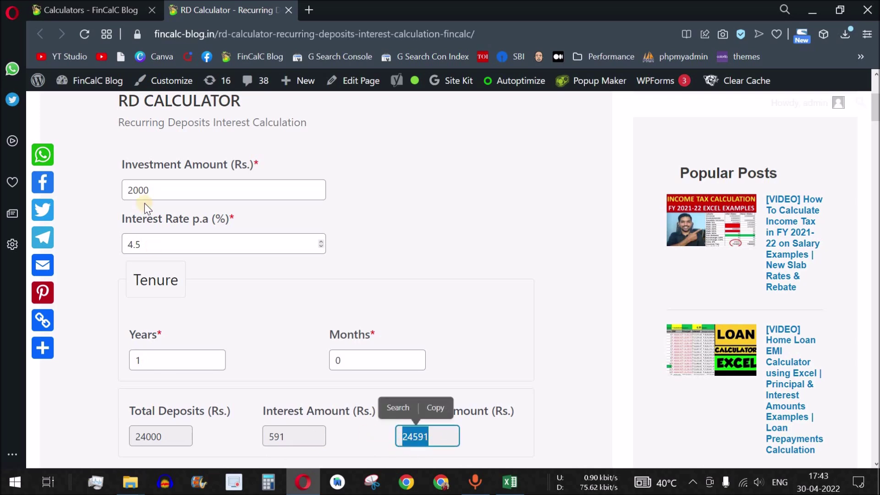
{"action": "left_click_drag", "start_coordinate": [153, 189], "coordinate": [110, 191]}
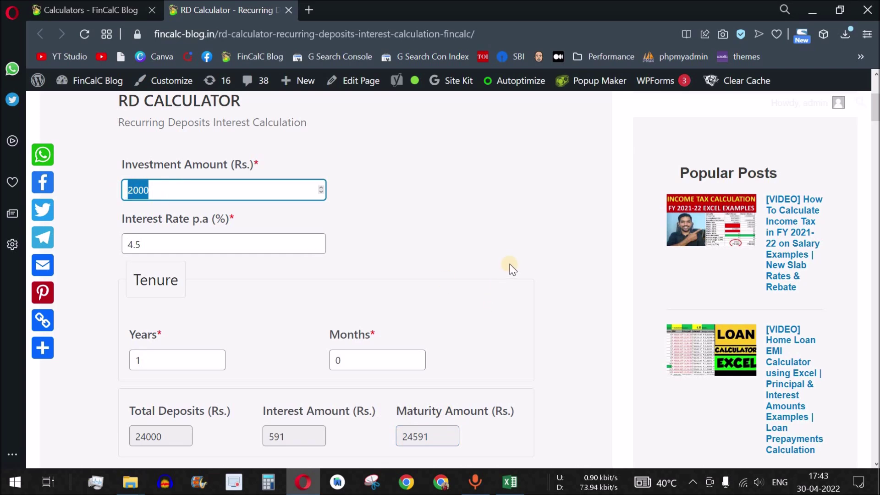
Step: Change the investment amount to 3000, giving 36000 deposits, 887 interest and 36887 maturity
{"action": "type", "text": "3000"}
{"action": "left_click", "coordinate": [538, 205]}
{"action": "left_click", "coordinate": [158, 250]}
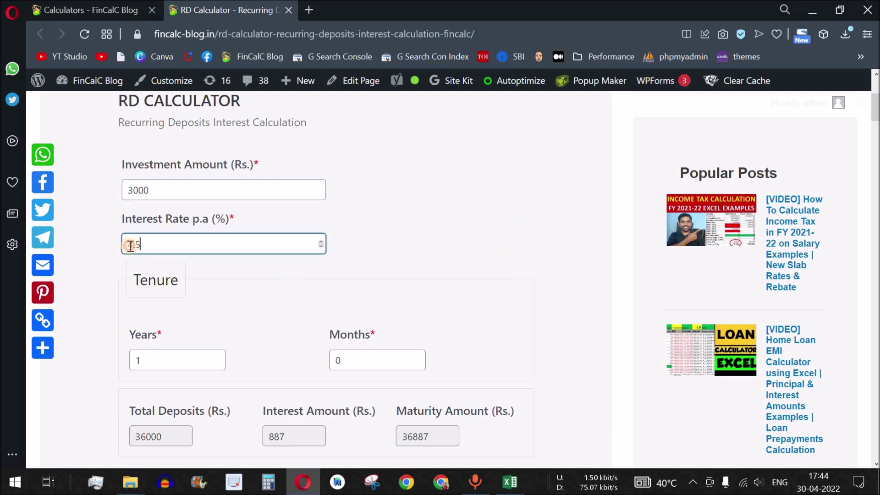
{"action": "double_click", "coordinate": [154, 439]}
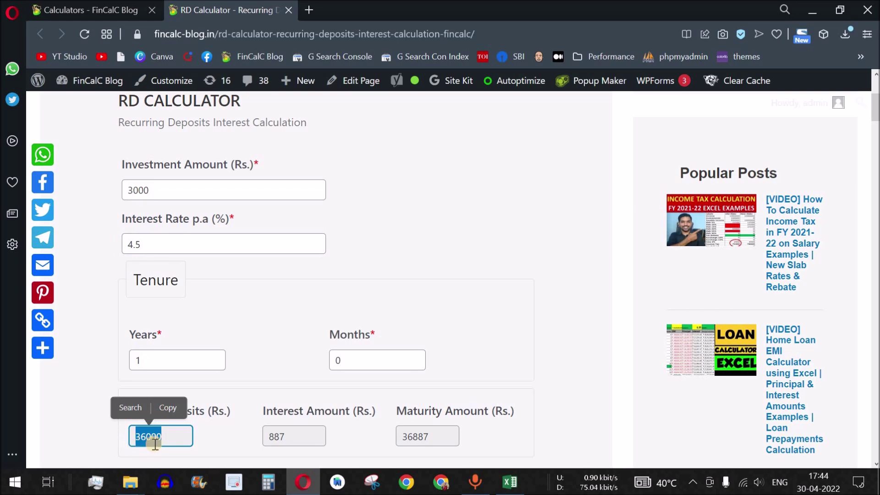
{"action": "double_click", "coordinate": [271, 437]}
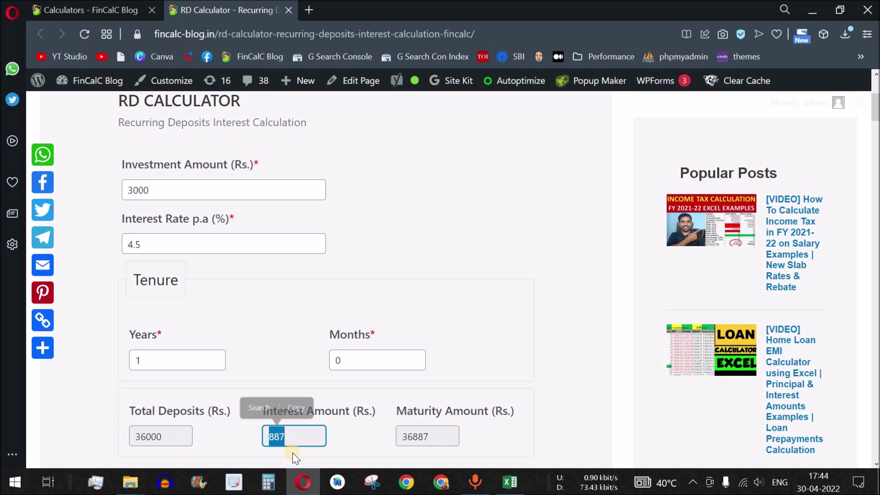
{"action": "left_click_drag", "start_coordinate": [438, 437], "coordinate": [397, 437]}
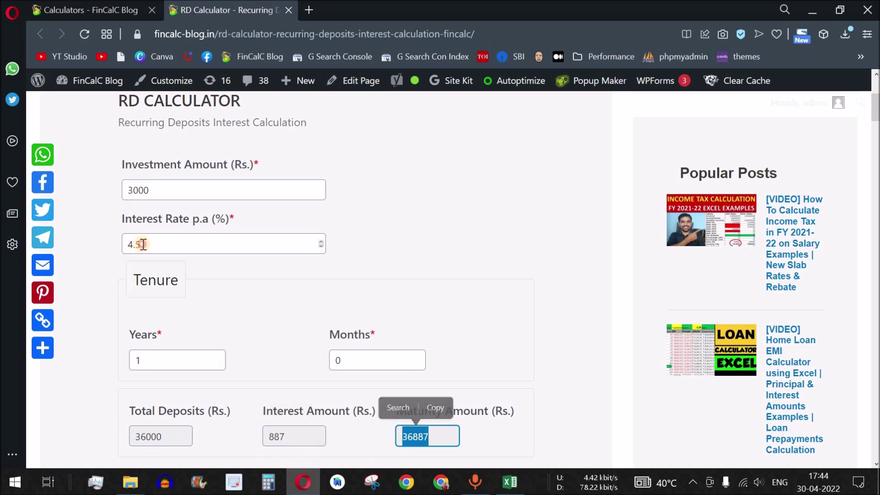
Step: Set the interest rate to 5% and the tenure to 0 years 6 months
{"action": "left_click_drag", "start_coordinate": [142, 244], "coordinate": [122, 245]}
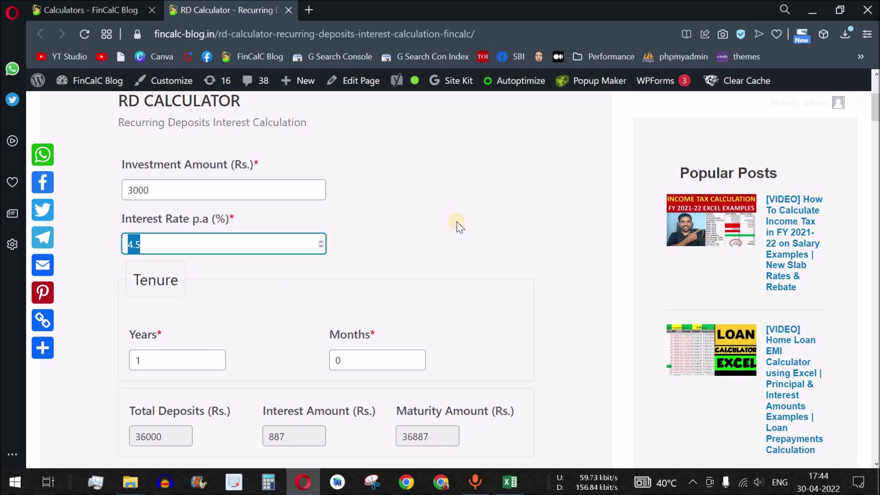
{"action": "type", "text": "5"}
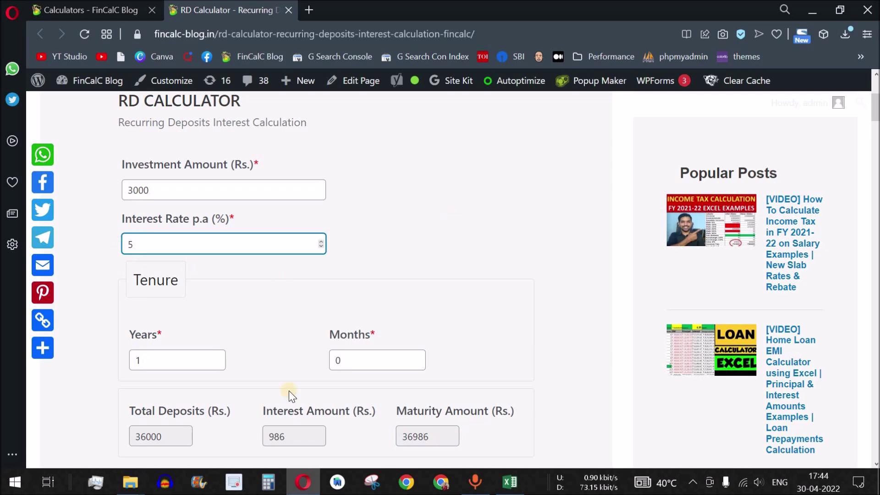
{"action": "mouse_move", "coordinate": [377, 360]}
{"action": "double_click", "coordinate": [147, 361]}
{"action": "type", "text": "0"}
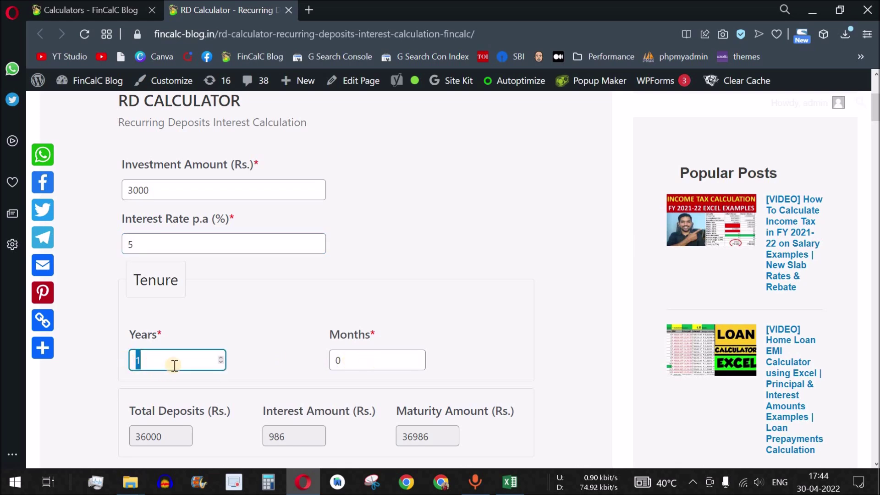
{"action": "left_click", "coordinate": [399, 361]}
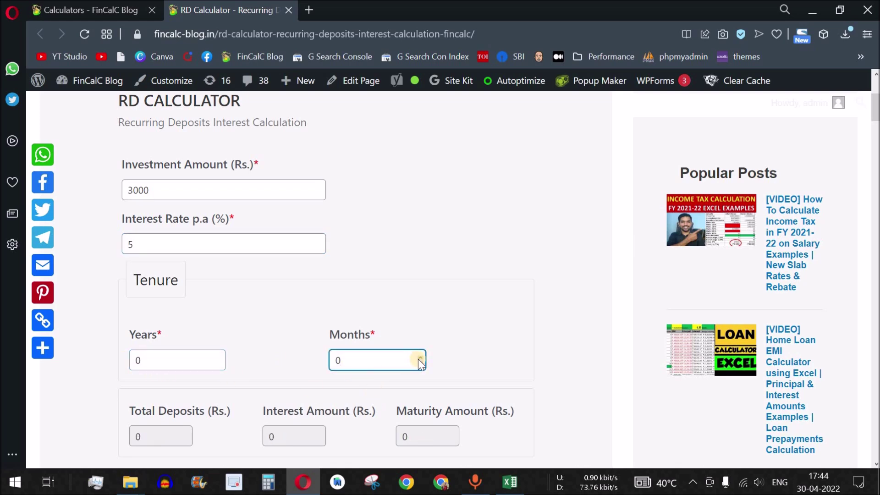
{"action": "left_click", "coordinate": [419, 357]}
{"action": "left_click", "coordinate": [420, 357]}
{"action": "left_click", "coordinate": [420, 358]}
{"action": "left_click", "coordinate": [420, 357]}
{"action": "left_click", "coordinate": [420, 358]}
{"action": "left_click", "coordinate": [419, 357]}
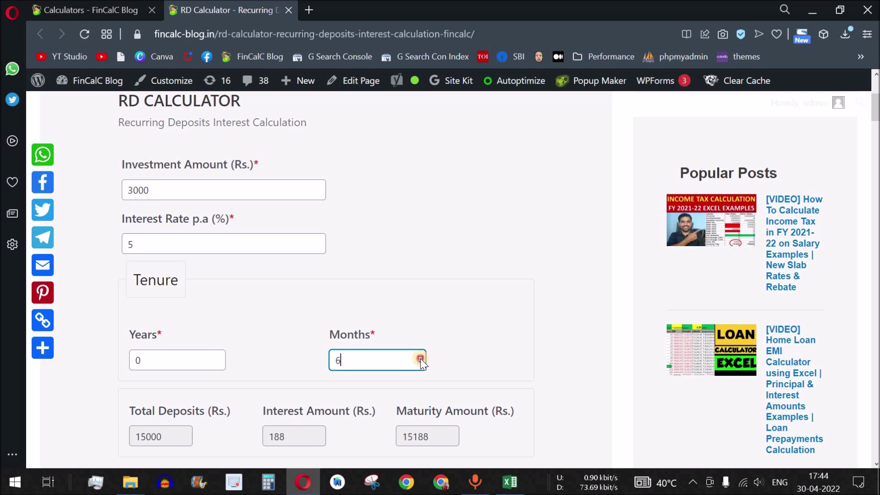
{"action": "left_click_drag", "start_coordinate": [344, 363], "coordinate": [326, 362]}
Step: Review the new inputs and the results: 18000 deposits, 263 interest, 18263 maturity
{"action": "mouse_move", "coordinate": [283, 411]}
{"action": "left_mouse_down"}
{"action": "mouse_move", "coordinate": [267, 412]}
{"action": "mouse_move", "coordinate": [350, 414]}
{"action": "left_mouse_up"}
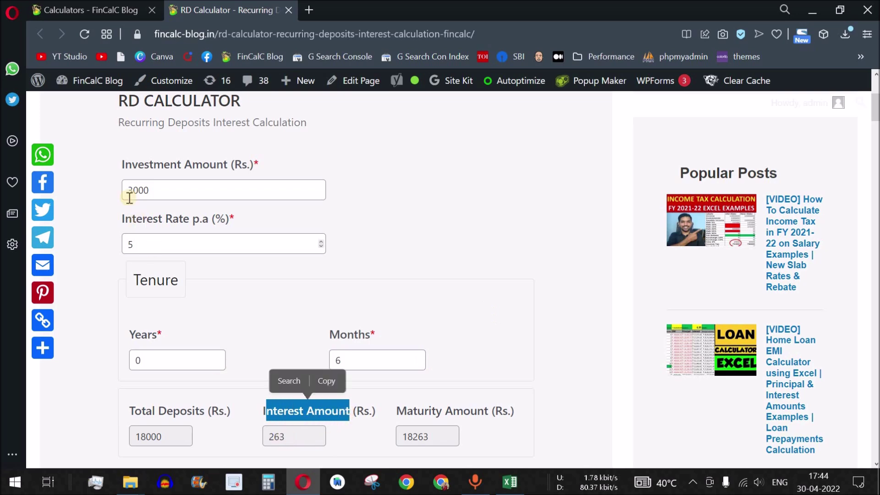
{"action": "left_click_drag", "start_coordinate": [151, 190], "coordinate": [125, 190]}
{"action": "left_click_drag", "start_coordinate": [140, 247], "coordinate": [125, 244]}
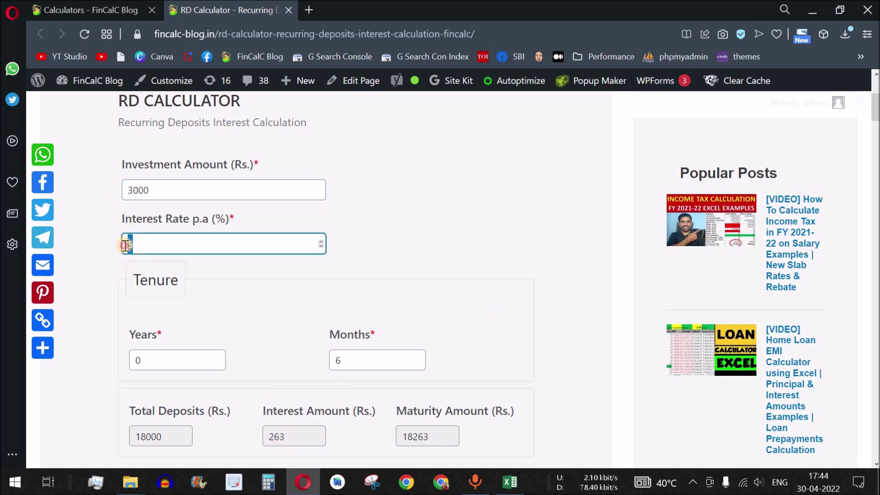
{"action": "left_click_drag", "start_coordinate": [349, 362], "coordinate": [336, 361]}
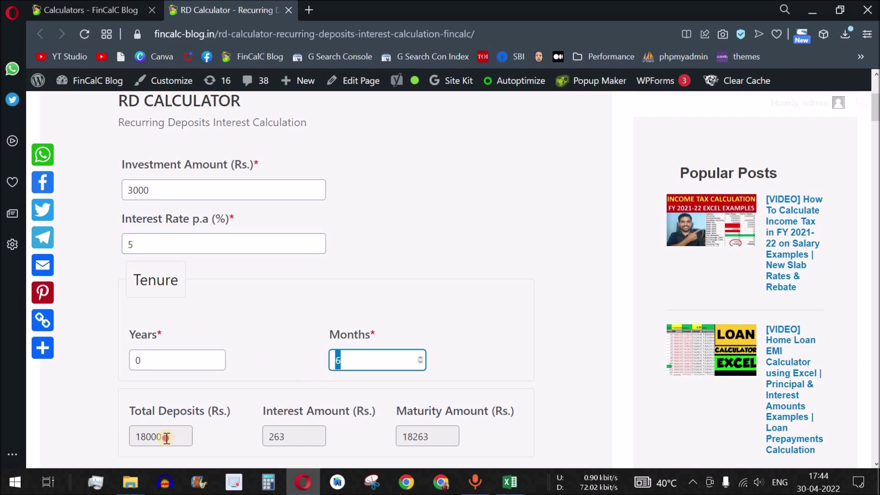
{"action": "left_click_drag", "start_coordinate": [167, 437], "coordinate": [136, 437]}
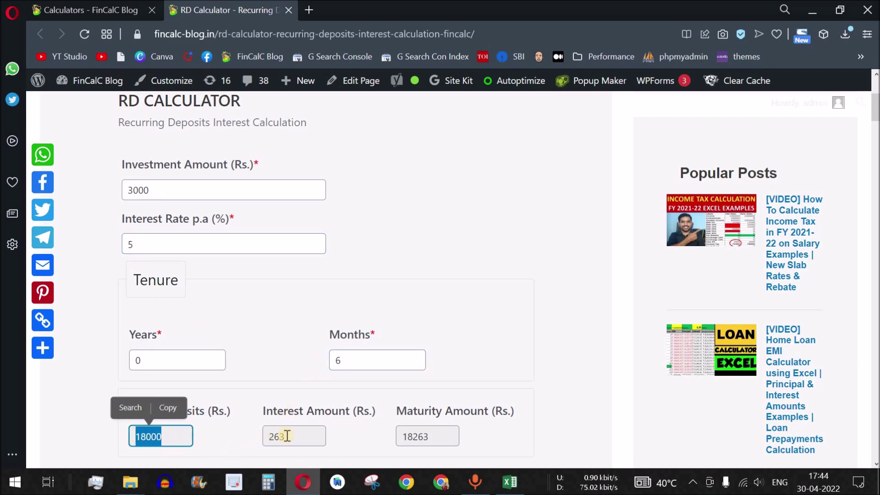
{"action": "left_click_drag", "start_coordinate": [288, 436], "coordinate": [261, 435]}
{"action": "left_click_drag", "start_coordinate": [435, 438], "coordinate": [400, 436]}
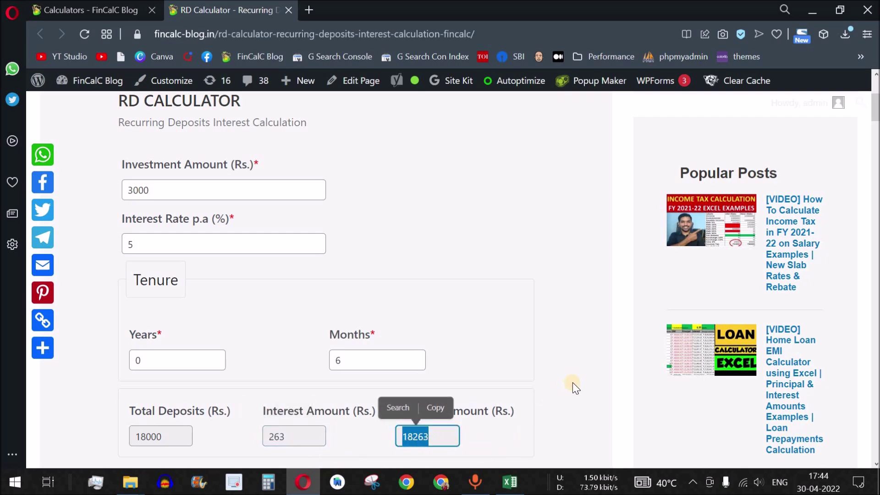
{"action": "left_click", "coordinate": [562, 359]}
Step: Highlight the RD CALCULATOR heading, then scroll down and re-highlight the 263 interest amount
{"action": "left_click_drag", "start_coordinate": [119, 100], "coordinate": [240, 103]}
{"action": "scroll", "coordinate": [469, 229], "scroll_direction": "down", "scroll_amount": 3}
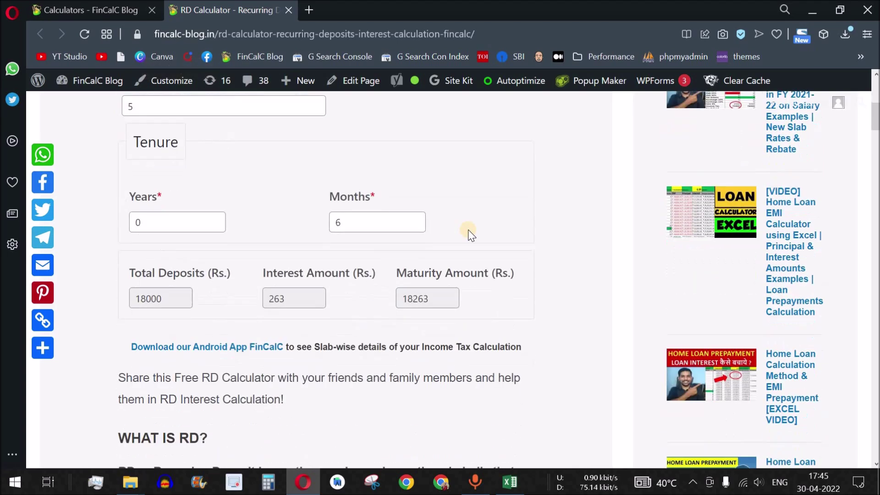
{"action": "left_click_drag", "start_coordinate": [338, 347], "coordinate": [486, 344]}
{"action": "left_click", "coordinate": [562, 306]}
{"action": "left_click", "coordinate": [290, 299]}
{"action": "double_click", "coordinate": [290, 299]}
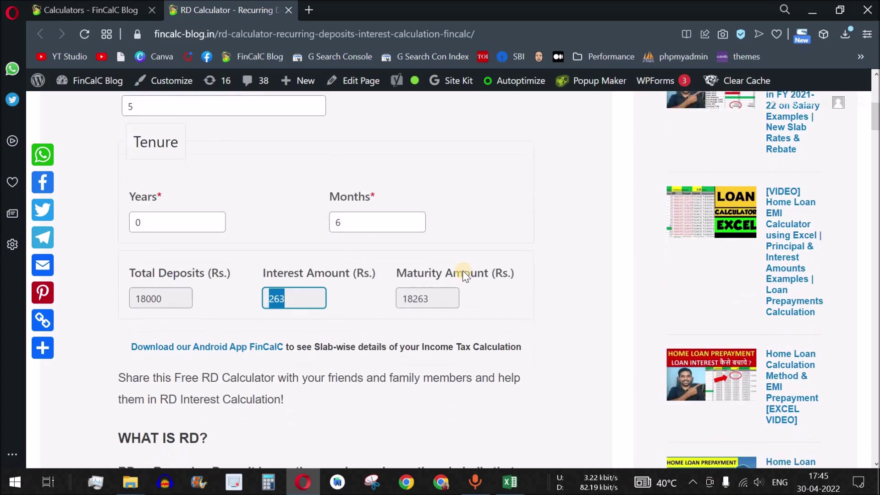
{"action": "scroll", "coordinate": [460, 271], "scroll_direction": "down", "scroll_amount": 5}
{"action": "scroll", "coordinate": [456, 273], "scroll_direction": "down", "scroll_amount": 1}
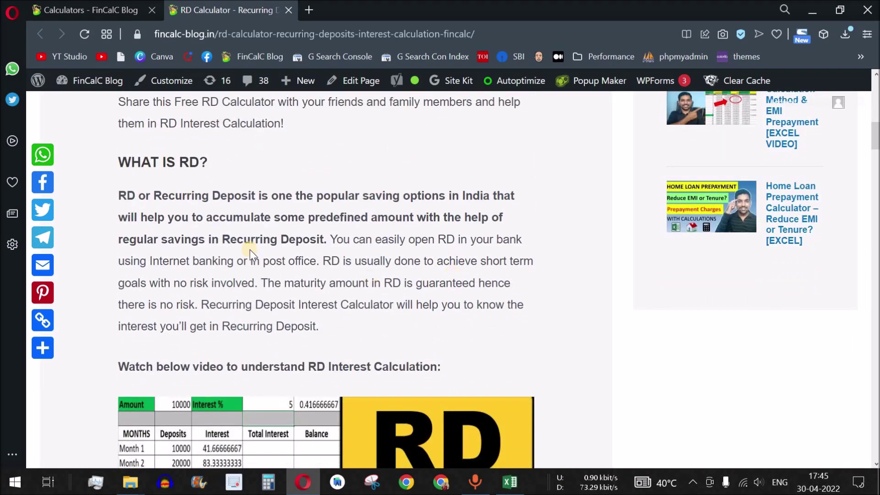
{"action": "left_click_drag", "start_coordinate": [131, 163], "coordinate": [199, 163]}
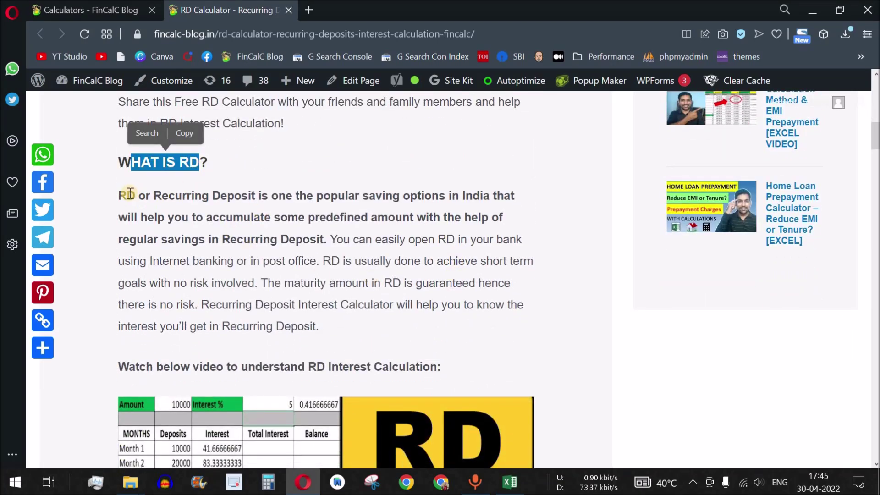
{"action": "left_click_drag", "start_coordinate": [130, 193], "coordinate": [339, 198]}
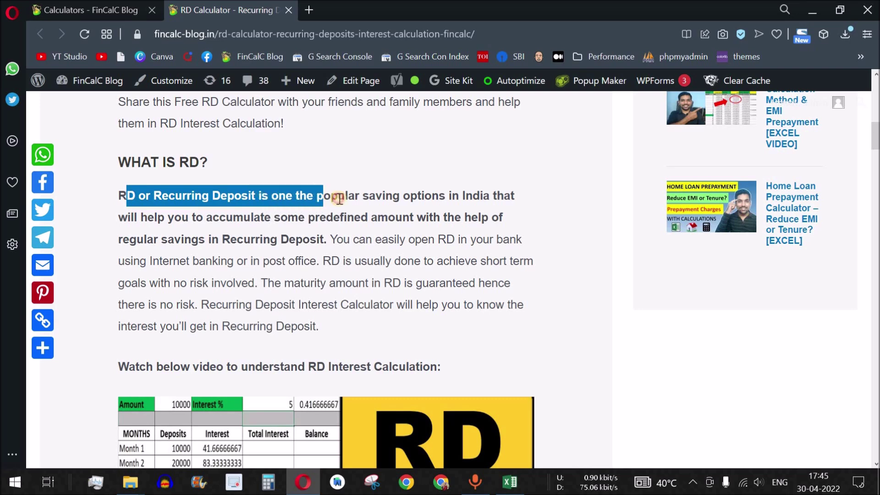
{"action": "mouse_move", "coordinate": [339, 199]}
{"action": "left_mouse_down"}
{"action": "mouse_move", "coordinate": [478, 217]}
{"action": "mouse_move", "coordinate": [388, 218]}
{"action": "mouse_move", "coordinate": [458, 217]}
{"action": "mouse_move", "coordinate": [446, 241]}
{"action": "mouse_move", "coordinate": [175, 244]}
{"action": "mouse_move", "coordinate": [325, 240]}
{"action": "left_mouse_up"}
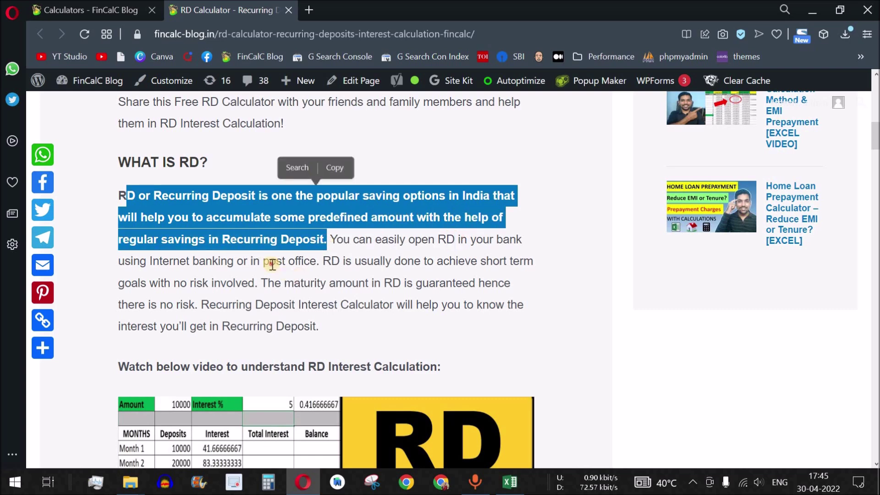
{"action": "left_click", "coordinate": [272, 264]}
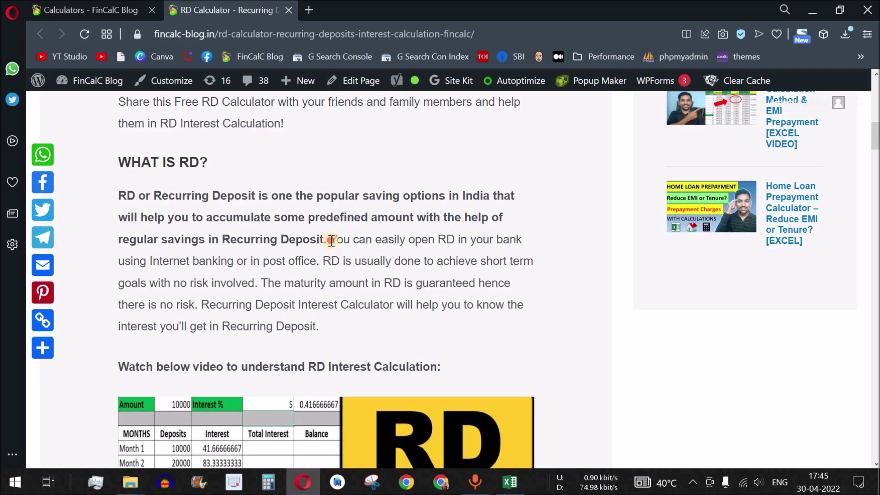
{"action": "left_click_drag", "start_coordinate": [331, 240], "coordinate": [120, 196]}
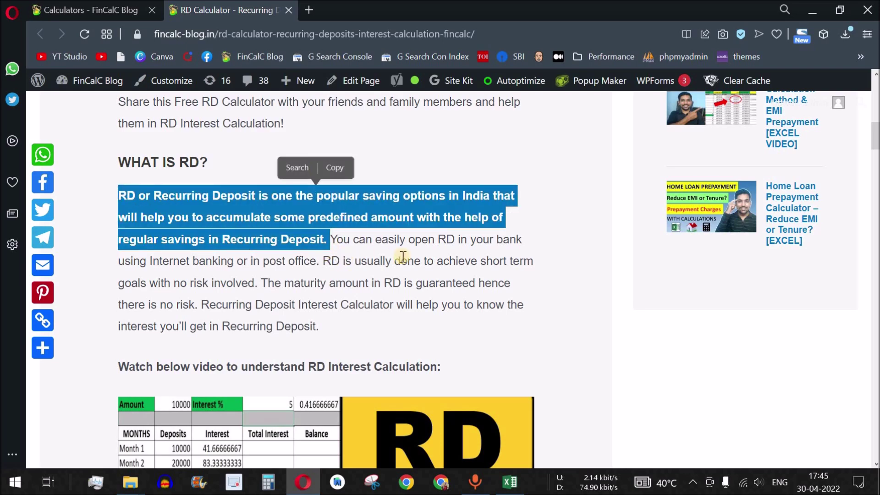
{"action": "scroll", "coordinate": [402, 257], "scroll_direction": "up", "scroll_amount": 5}
{"action": "scroll", "coordinate": [410, 260], "scroll_direction": "up", "scroll_amount": 3}
{"action": "scroll", "coordinate": [543, 274], "scroll_direction": "up", "scroll_amount": 2}
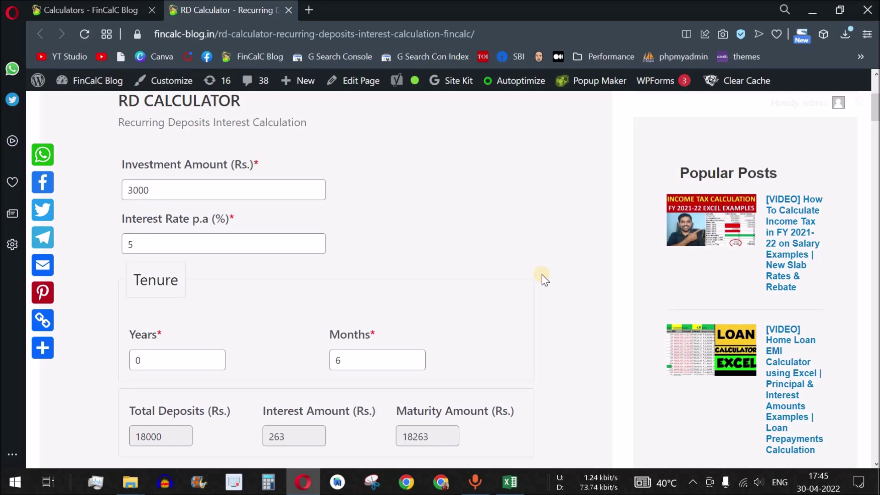
{"action": "scroll", "coordinate": [542, 274], "scroll_direction": "down", "scroll_amount": 1}
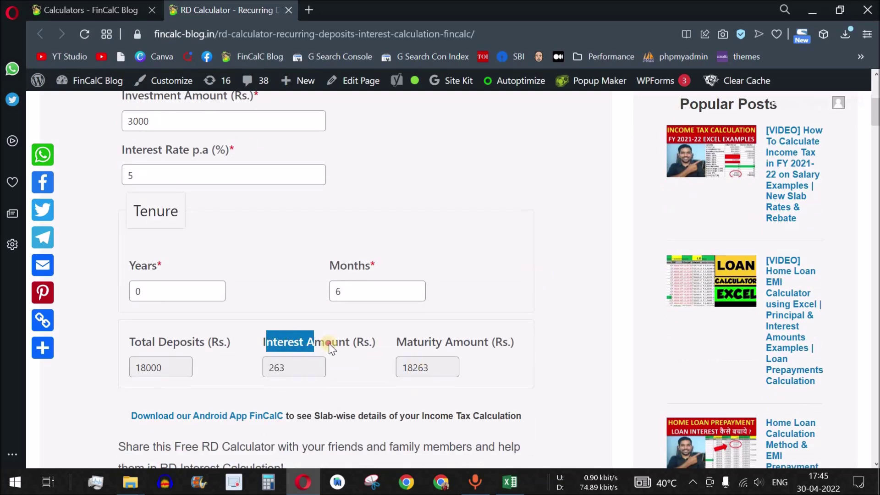
{"action": "left_click_drag", "start_coordinate": [329, 343], "coordinate": [362, 343]}
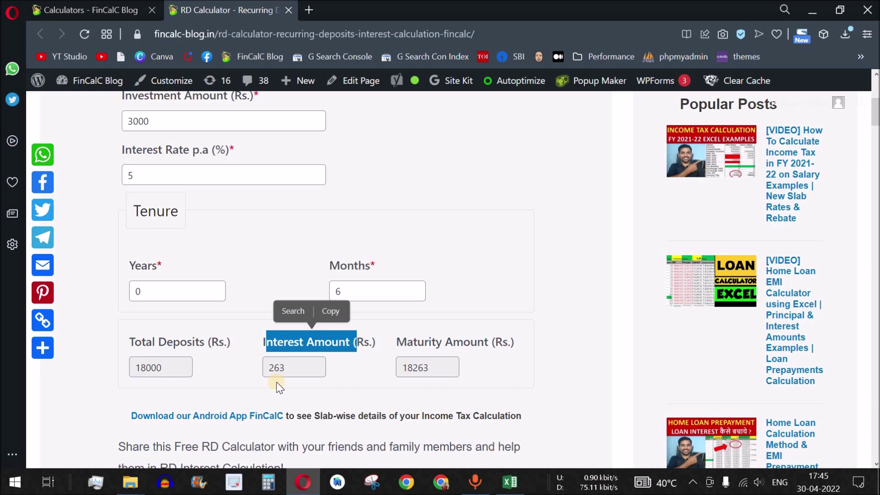
{"action": "left_click", "coordinate": [471, 314]}
{"action": "scroll", "coordinate": [460, 281], "scroll_direction": "up", "scroll_amount": 3}
{"action": "scroll", "coordinate": [460, 280], "scroll_direction": "down", "scroll_amount": 2}
{"action": "scroll", "coordinate": [460, 279], "scroll_direction": "up", "scroll_amount": 2}
{"action": "left_click_drag", "start_coordinate": [120, 171], "coordinate": [220, 170]}
{"action": "left_click", "coordinate": [513, 279]}
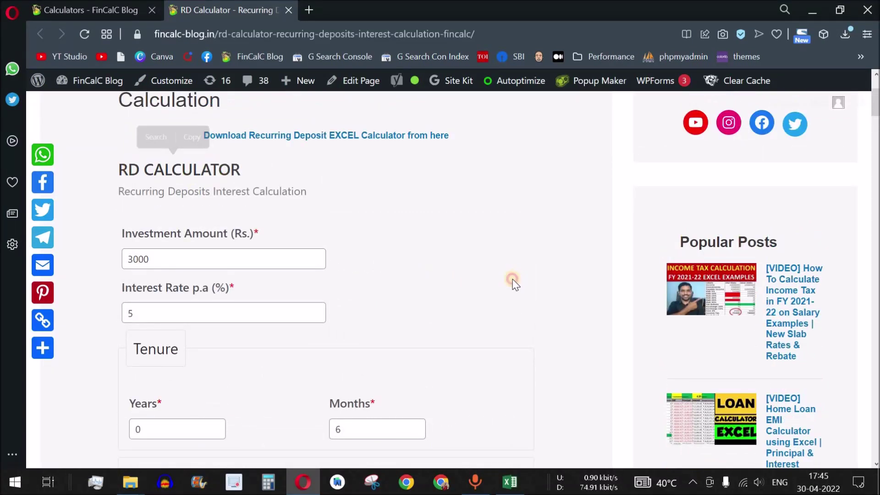
Step: Scroll down the RD Calculator article past the video and goals sections, highlighting headings
{"action": "scroll", "coordinate": [512, 280], "scroll_direction": "down", "scroll_amount": 3}
{"action": "scroll", "coordinate": [510, 293], "scroll_direction": "up", "scroll_amount": 1}
{"action": "scroll", "coordinate": [510, 294], "scroll_direction": "down", "scroll_amount": 5}
{"action": "scroll", "coordinate": [511, 295], "scroll_direction": "down", "scroll_amount": 5}
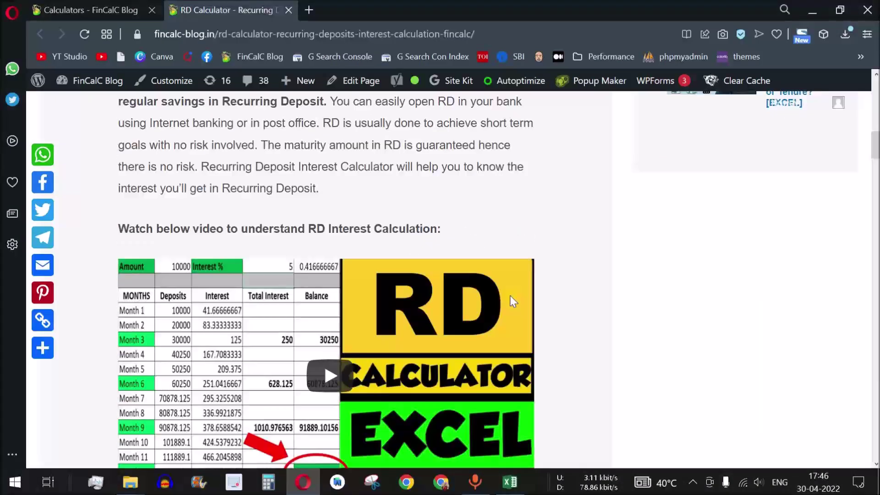
{"action": "scroll", "coordinate": [510, 296], "scroll_direction": "down", "scroll_amount": 2}
{"action": "scroll", "coordinate": [510, 296], "scroll_direction": "up", "scroll_amount": 1}
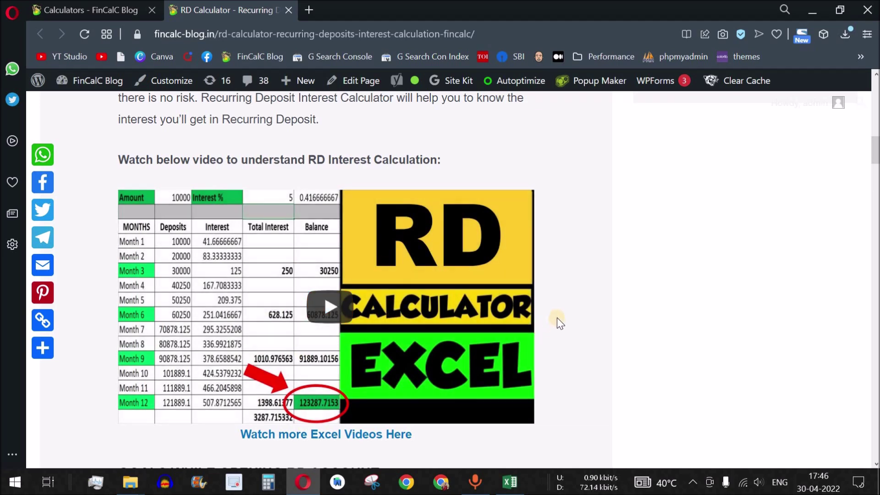
{"action": "scroll", "coordinate": [556, 317], "scroll_direction": "down", "scroll_amount": 2}
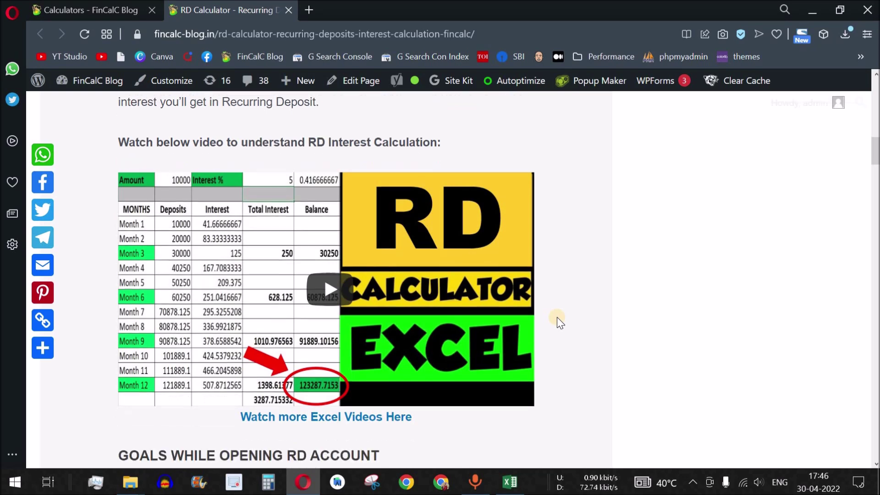
{"action": "scroll", "coordinate": [557, 317], "scroll_direction": "down", "scroll_amount": 3}
{"action": "scroll", "coordinate": [556, 318], "scroll_direction": "down", "scroll_amount": 2}
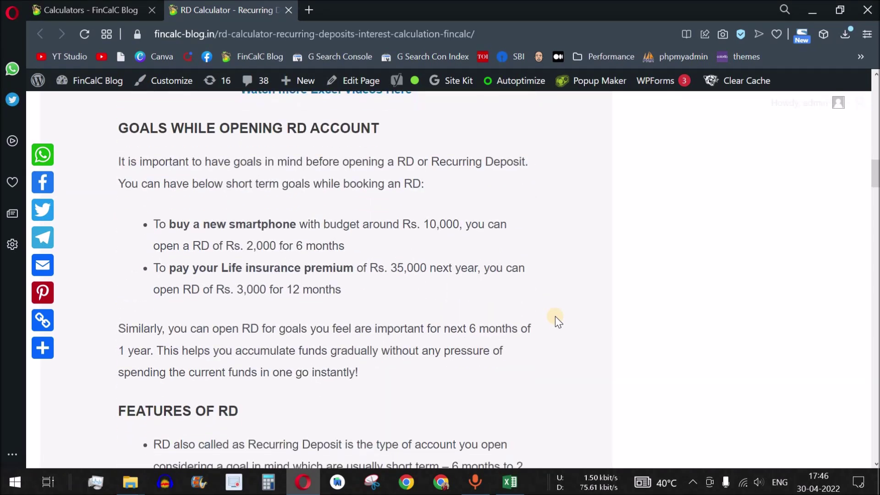
{"action": "left_click_drag", "start_coordinate": [325, 129], "coordinate": [332, 130]}
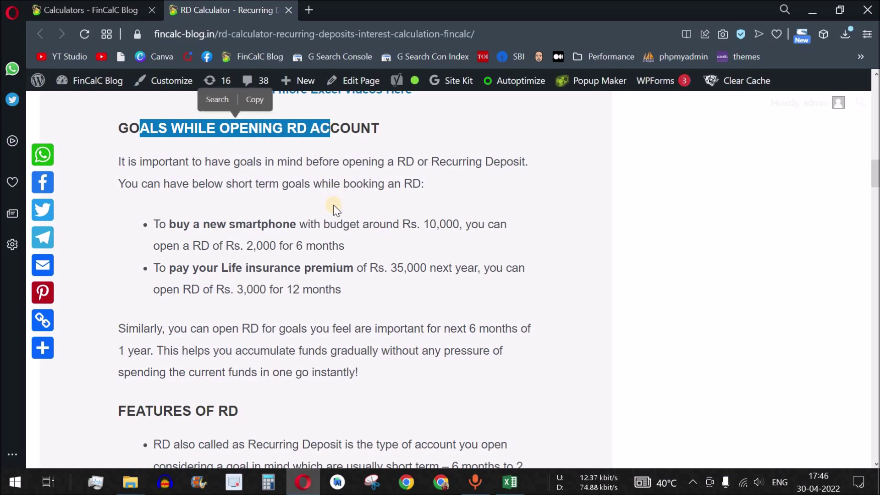
{"action": "left_click", "coordinate": [337, 209]}
{"action": "scroll", "coordinate": [355, 254], "scroll_direction": "down", "scroll_amount": 5}
{"action": "left_click_drag", "start_coordinate": [148, 134], "coordinate": [242, 134]}
Step: Scroll to the Income Tax Calculator App – FinCalC section and highlight its heading
{"action": "scroll", "coordinate": [423, 263], "scroll_direction": "down", "scroll_amount": 6}
{"action": "scroll", "coordinate": [427, 263], "scroll_direction": "down", "scroll_amount": 6}
{"action": "scroll", "coordinate": [420, 261], "scroll_direction": "down", "scroll_amount": 5}
{"action": "scroll", "coordinate": [418, 260], "scroll_direction": "down", "scroll_amount": 1}
{"action": "scroll", "coordinate": [413, 259], "scroll_direction": "down", "scroll_amount": 4}
{"action": "scroll", "coordinate": [413, 259], "scroll_direction": "down", "scroll_amount": 5}
{"action": "scroll", "coordinate": [412, 259], "scroll_direction": "down", "scroll_amount": 5}
{"action": "scroll", "coordinate": [412, 259], "scroll_direction": "down", "scroll_amount": 5}
{"action": "scroll", "coordinate": [411, 259], "scroll_direction": "down", "scroll_amount": 4}
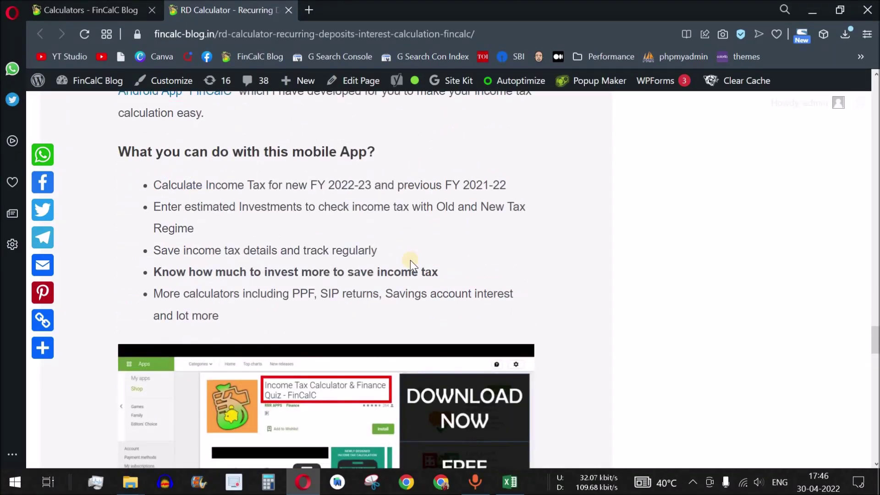
{"action": "scroll", "coordinate": [411, 261], "scroll_direction": "up", "scroll_amount": 3}
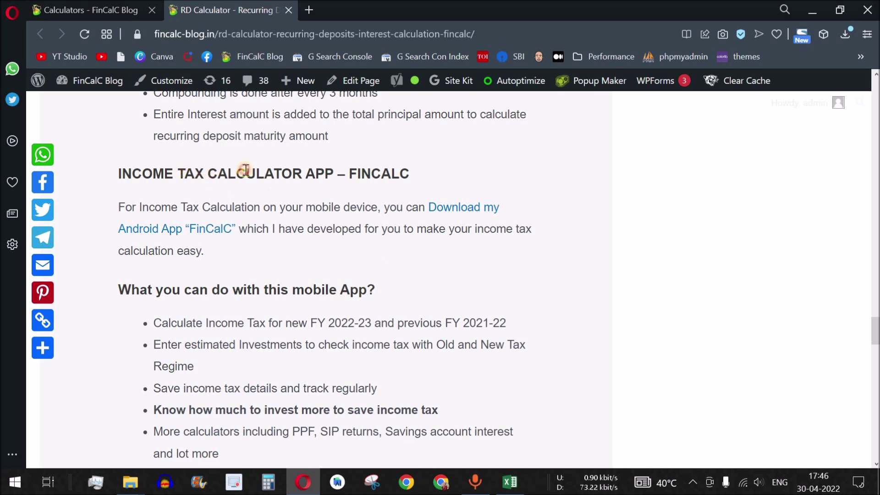
{"action": "left_click_drag", "start_coordinate": [188, 172], "coordinate": [409, 174]}
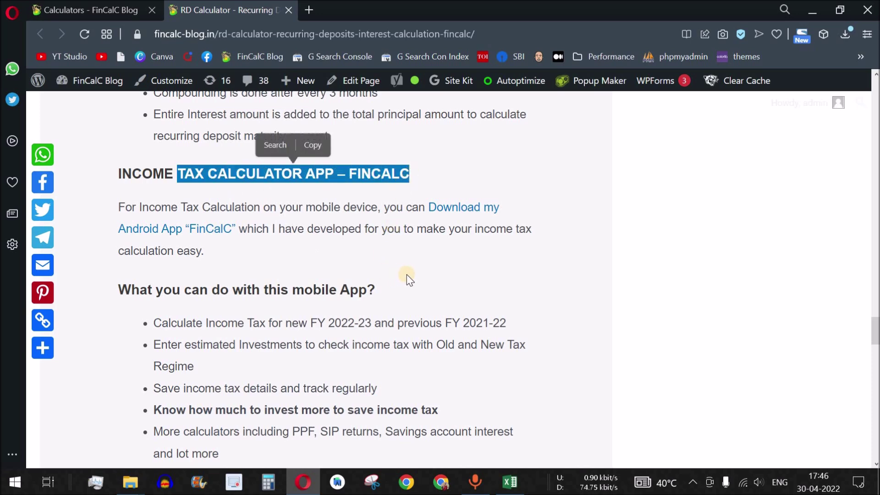
{"action": "left_click", "coordinate": [503, 232]}
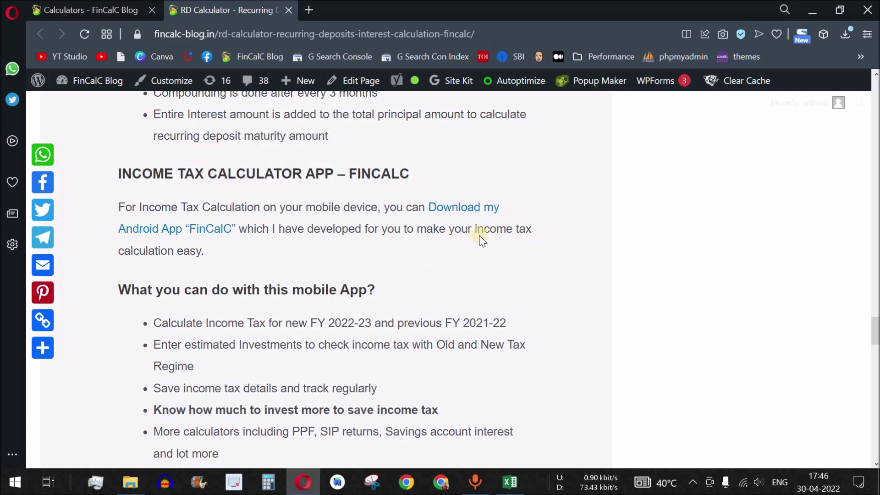
Step: Highlight the 'income tax calculation easy' phrase and open the FinCalC Android app's store page
{"action": "left_click_drag", "start_coordinate": [476, 230], "coordinate": [213, 253]}
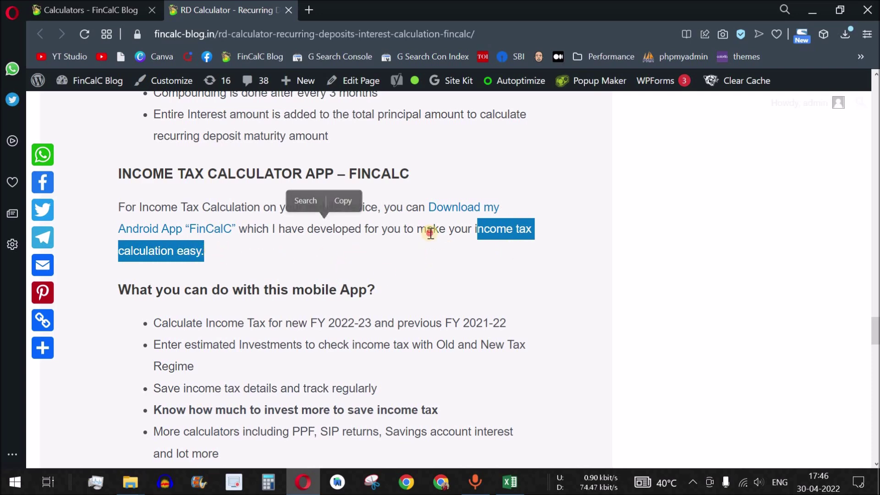
{"action": "left_click", "coordinate": [217, 201]}
{"action": "left_click_drag", "start_coordinate": [151, 174], "coordinate": [371, 174]}
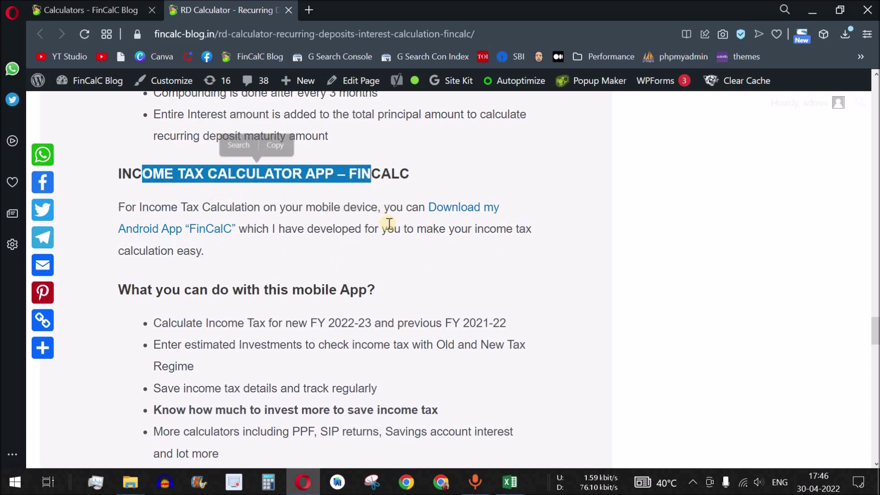
{"action": "left_click", "coordinate": [413, 234]}
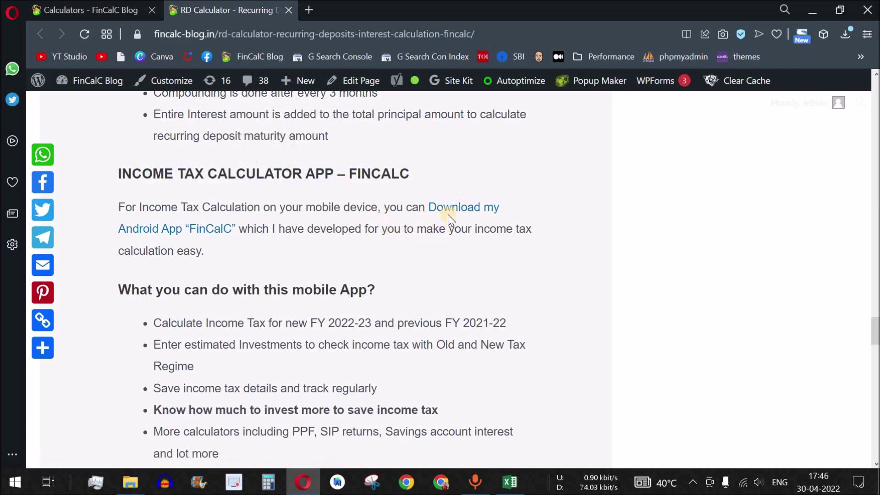
{"action": "left_click", "coordinate": [469, 213]}
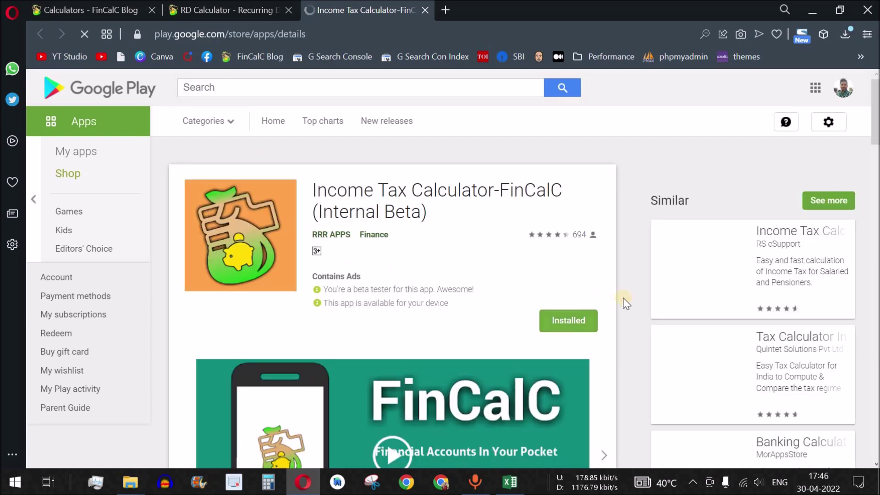
Step: Look over the Income Tax Calculator-FinCalC Play page, advance its screenshots twice, then return to the article
{"action": "left_click_drag", "start_coordinate": [322, 186], "coordinate": [562, 192]}
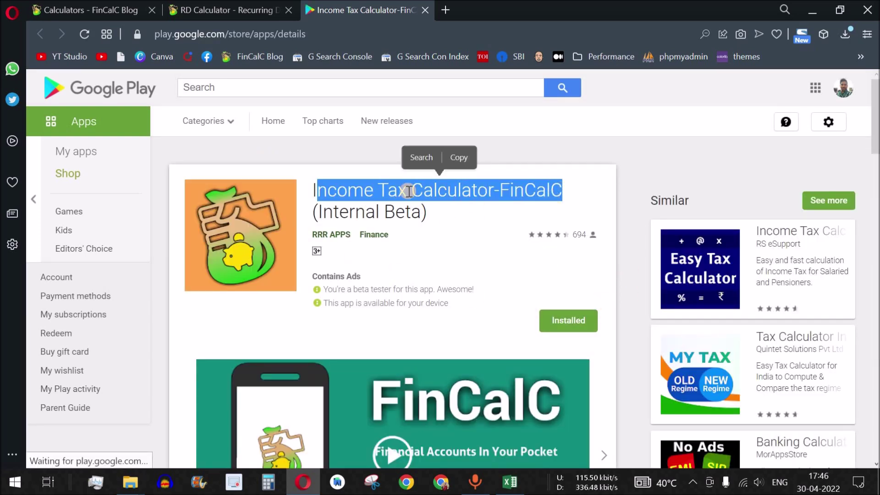
{"action": "scroll", "coordinate": [646, 282], "scroll_direction": "down", "scroll_amount": 5}
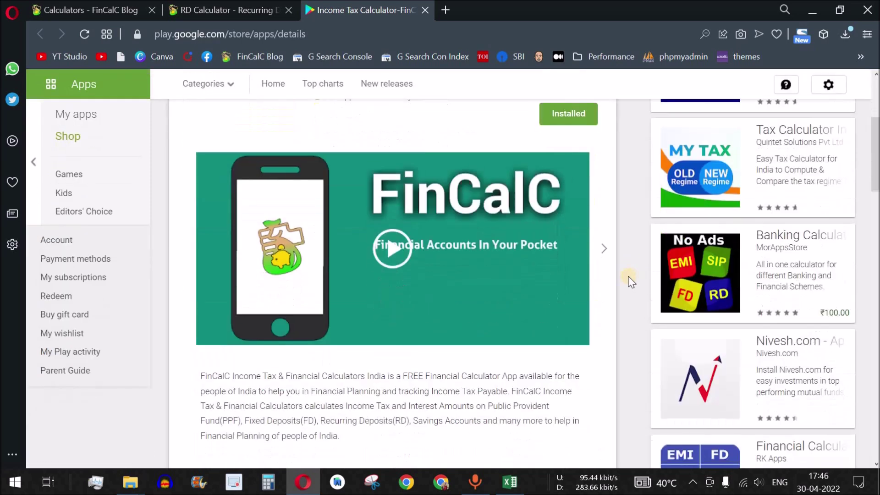
{"action": "left_click", "coordinate": [604, 248]}
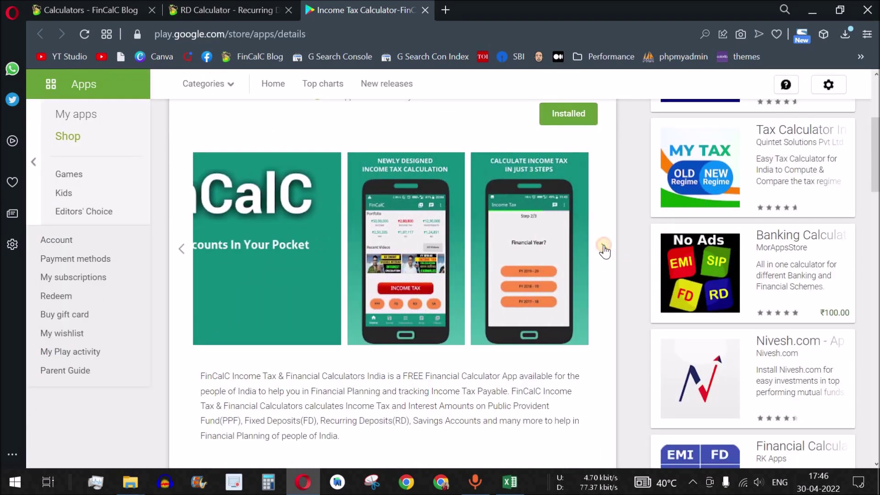
{"action": "left_click", "coordinate": [604, 249]}
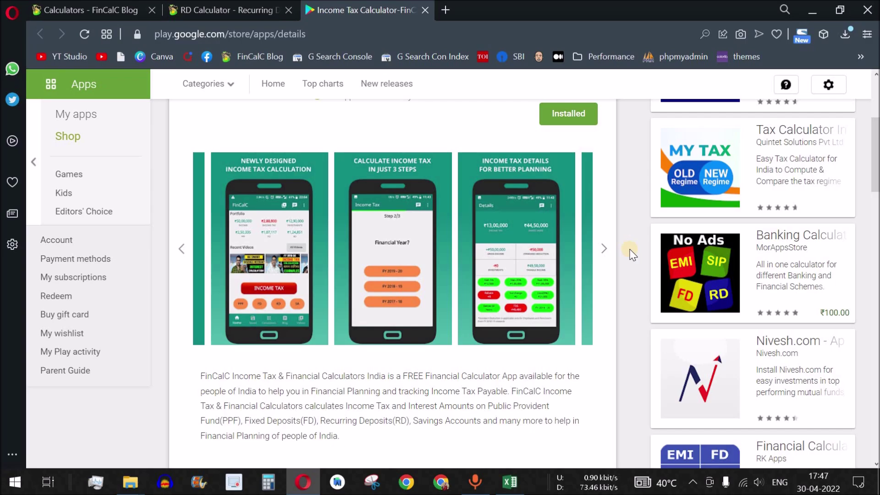
{"action": "left_click", "coordinate": [219, 15]}
{"action": "scroll", "coordinate": [481, 246], "scroll_direction": "up", "scroll_amount": 5}
Step: Scroll back up to the RD calculator form and highlight the 263 interest amount
{"action": "scroll", "coordinate": [507, 277], "scroll_direction": "up", "scroll_amount": 5}
{"action": "scroll", "coordinate": [506, 277], "scroll_direction": "up", "scroll_amount": 5}
{"action": "scroll", "coordinate": [507, 277], "scroll_direction": "up", "scroll_amount": 5}
{"action": "scroll", "coordinate": [507, 277], "scroll_direction": "up", "scroll_amount": 5}
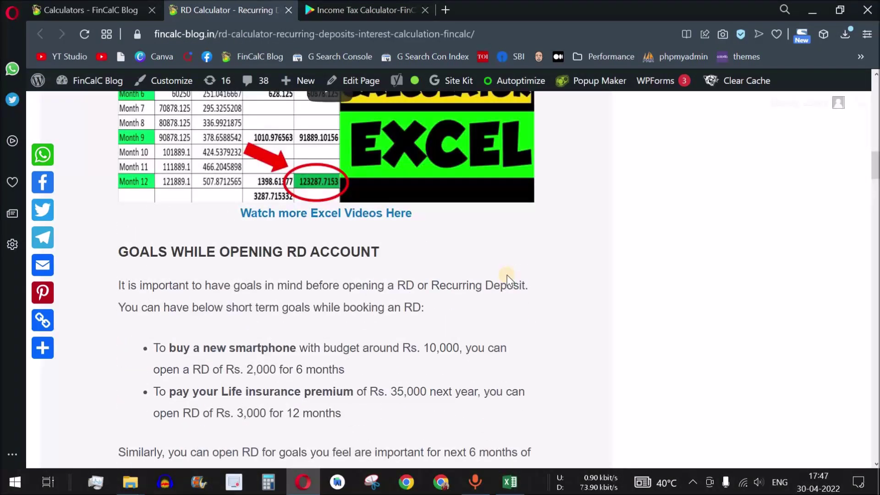
{"action": "scroll", "coordinate": [506, 277], "scroll_direction": "up", "scroll_amount": 5}
{"action": "scroll", "coordinate": [507, 276], "scroll_direction": "up", "scroll_amount": 5}
{"action": "scroll", "coordinate": [507, 276], "scroll_direction": "up", "scroll_amount": 4}
{"action": "scroll", "coordinate": [508, 287], "scroll_direction": "down", "scroll_amount": 2}
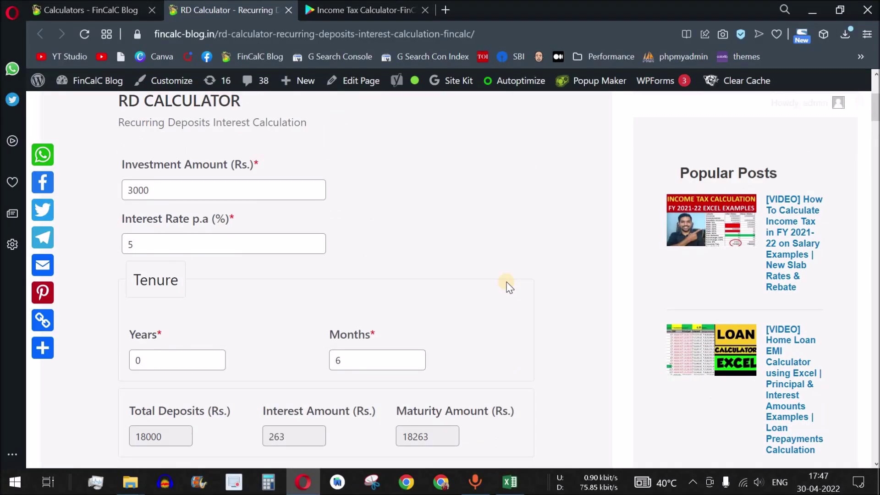
{"action": "double_click", "coordinate": [280, 441]}
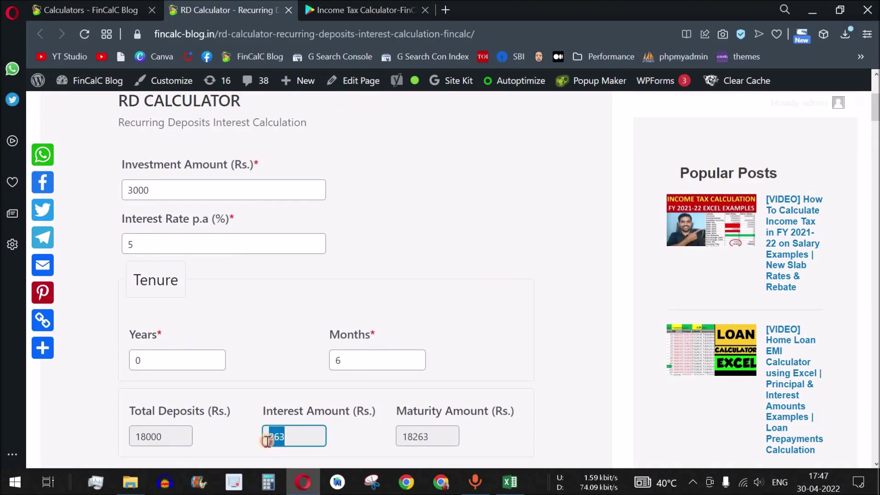
{"action": "left_click", "coordinate": [556, 360]}
{"action": "scroll", "coordinate": [516, 293], "scroll_direction": "up", "scroll_amount": 3}
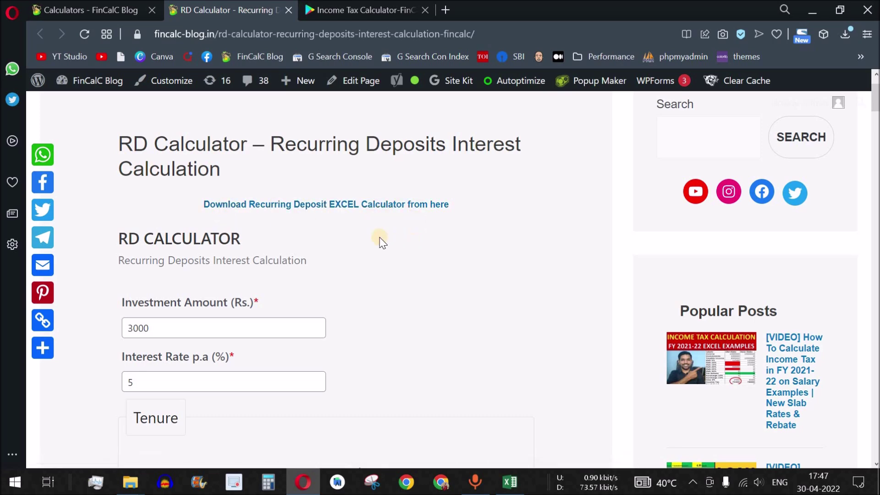
Step: Open the RD Google Sheet, check the C5 formula, and download it as Microsoft Excel (.xlsx)
{"action": "left_click", "coordinate": [328, 206]}
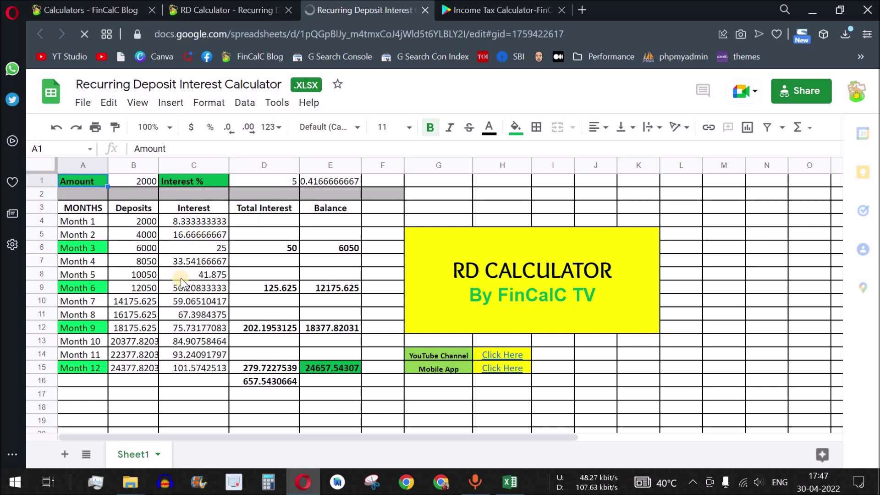
{"action": "left_click", "coordinate": [194, 235]}
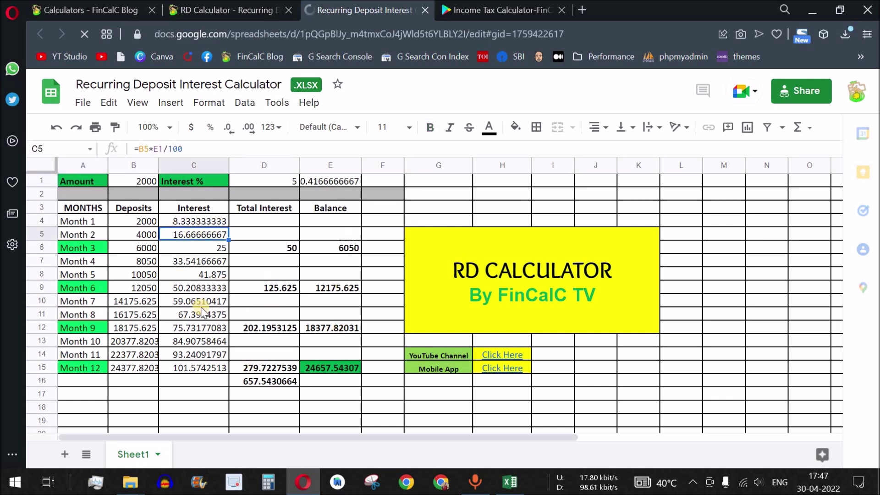
{"action": "left_click", "coordinate": [83, 103]}
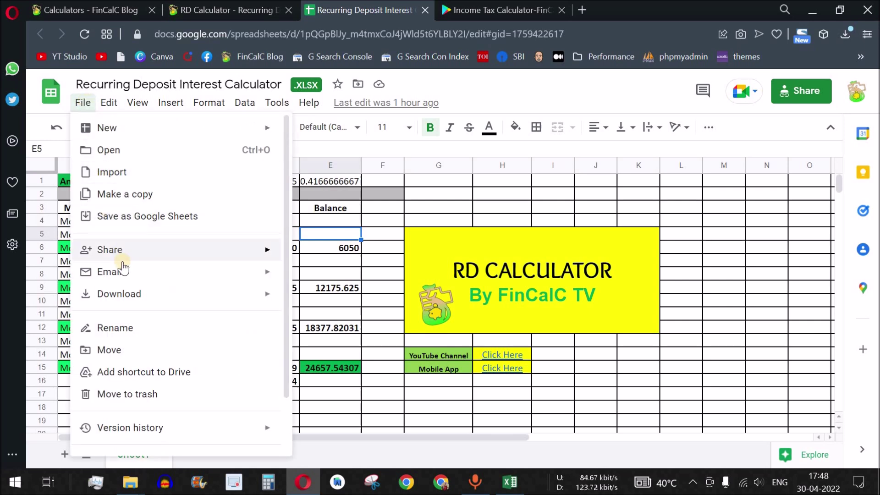
{"action": "left_click", "coordinate": [124, 294]}
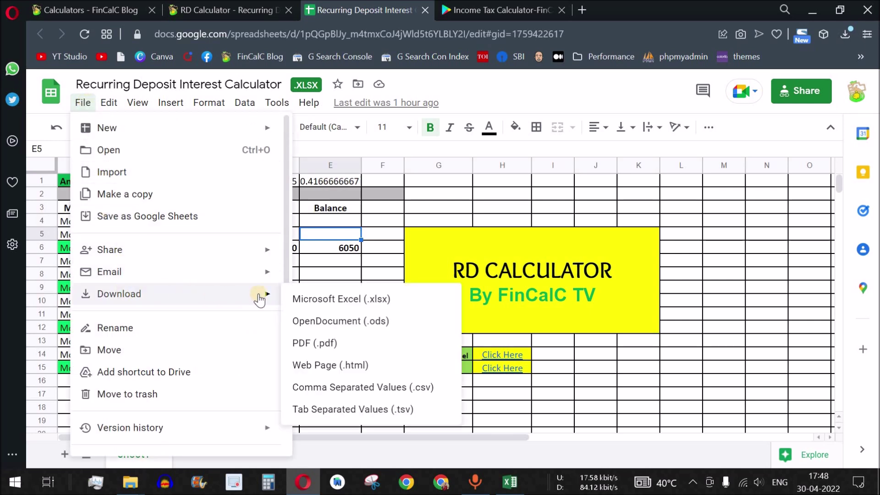
{"action": "left_click", "coordinate": [348, 302]}
Step: Switch to the calculator in Excel and highlight its B1:E15 table
{"action": "left_click", "coordinate": [509, 481]}
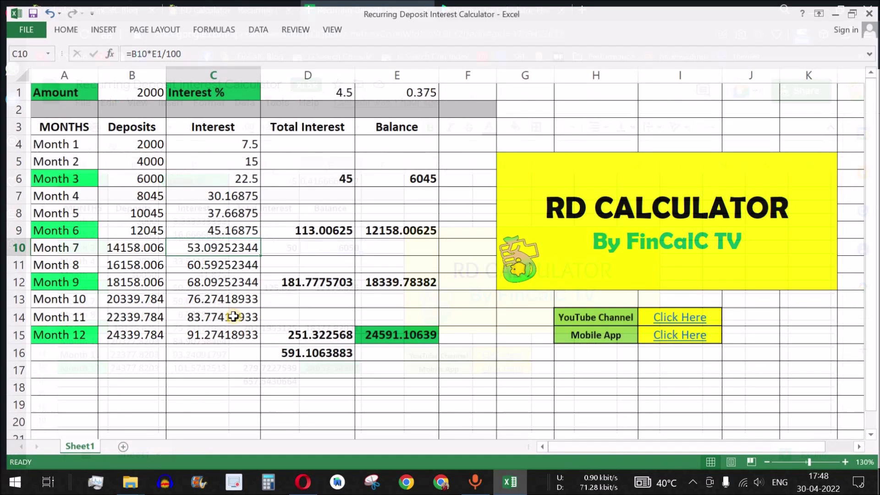
{"action": "left_click_drag", "start_coordinate": [125, 87], "coordinate": [407, 330]}
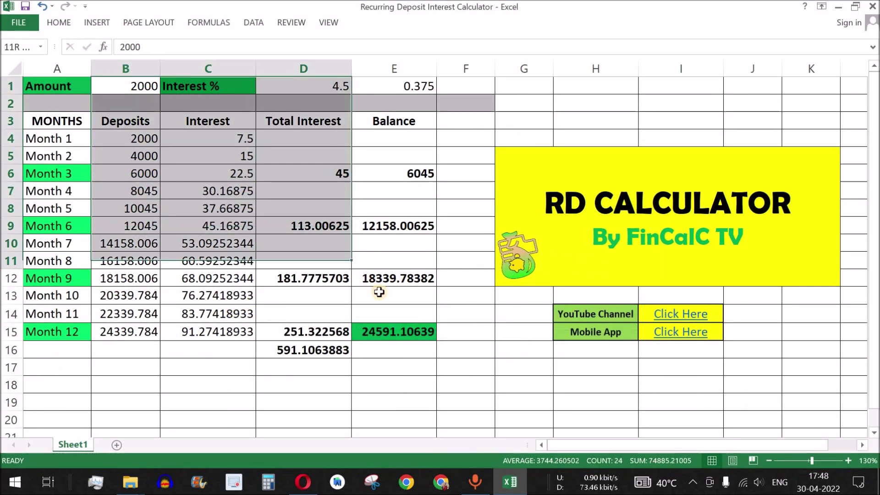
{"action": "left_click", "coordinate": [443, 333]}
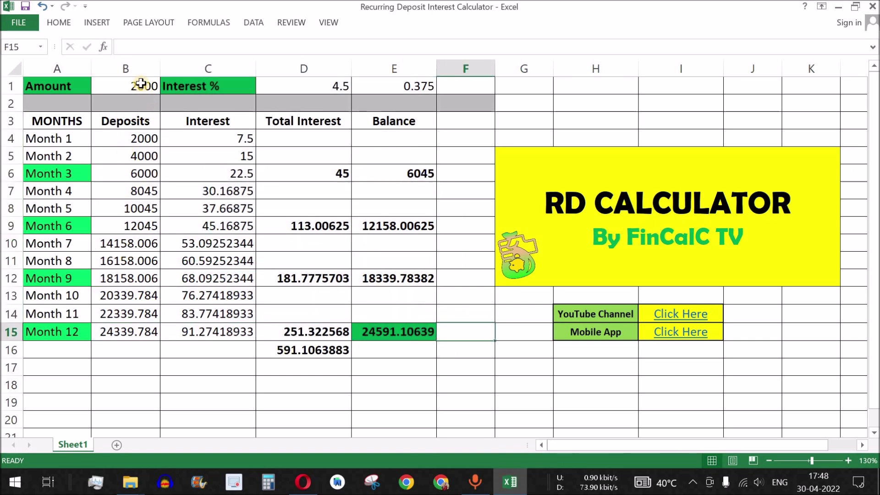
{"action": "left_click", "coordinate": [120, 87]}
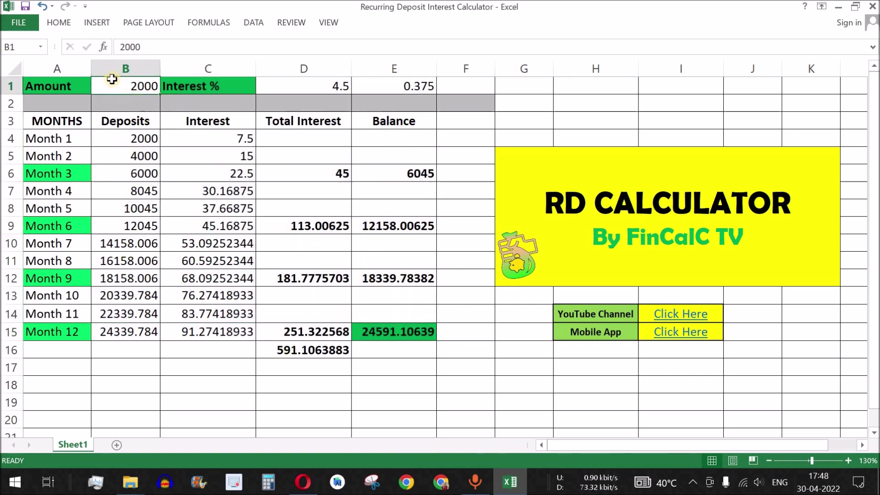
{"action": "left_click", "coordinate": [75, 94]}
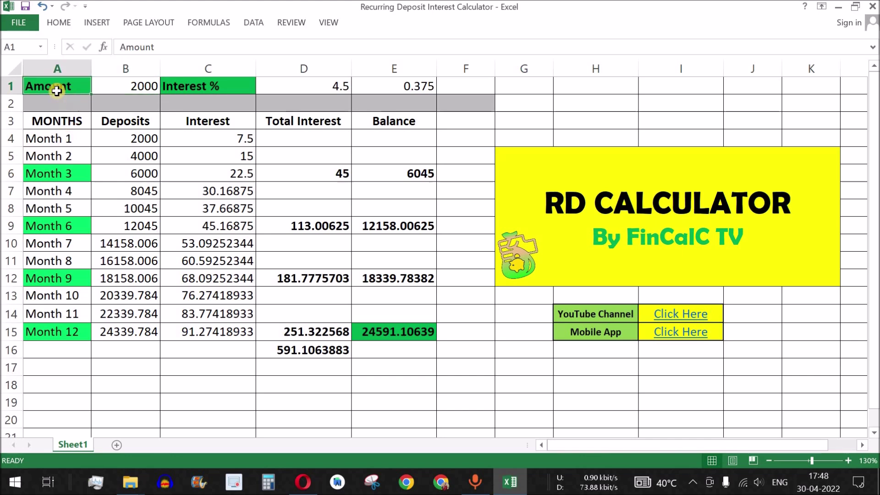
{"action": "left_click_drag", "start_coordinate": [65, 84], "coordinate": [133, 87]}
{"action": "key", "text": "ctrl+v"}
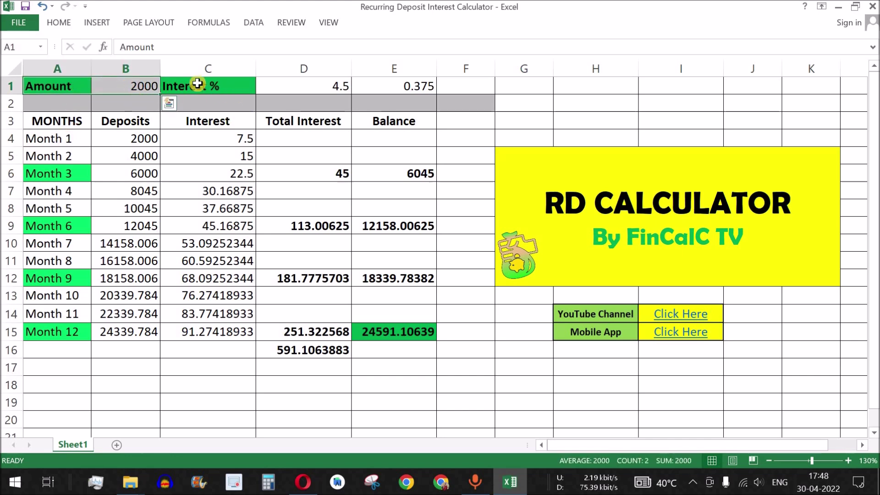
{"action": "left_click_drag", "start_coordinate": [197, 85], "coordinate": [323, 86]}
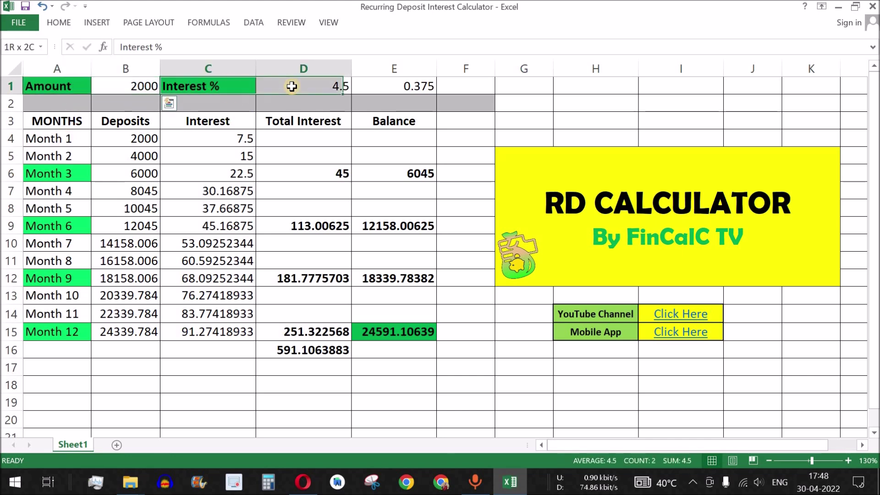
{"action": "left_click", "coordinate": [408, 85]}
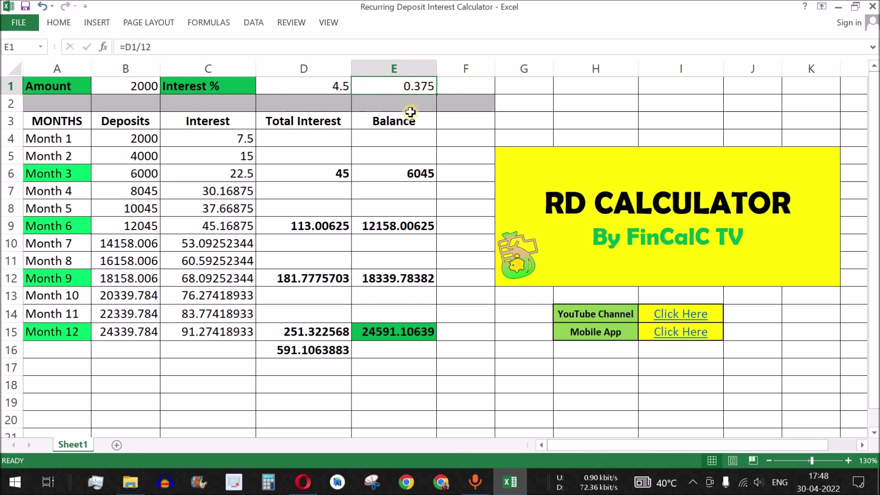
{"action": "left_click_drag", "start_coordinate": [304, 139], "coordinate": [304, 349]}
{"action": "left_click", "coordinate": [132, 84]}
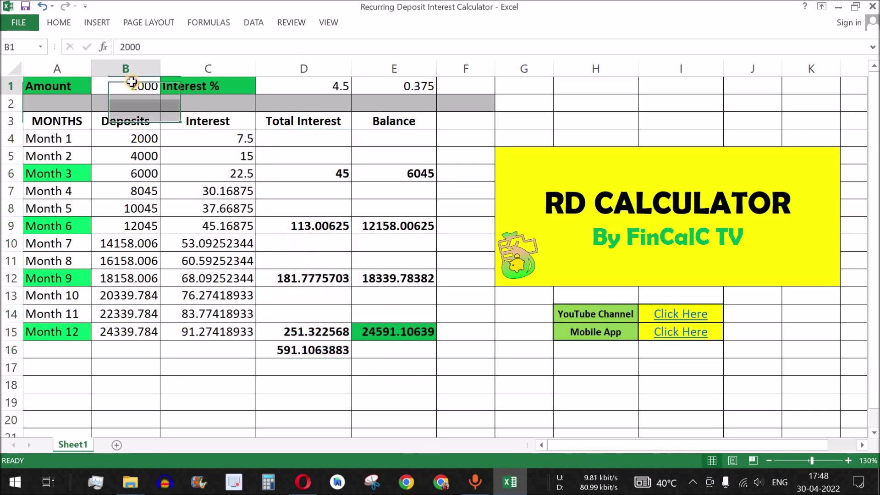
{"action": "left_click", "coordinate": [103, 143]}
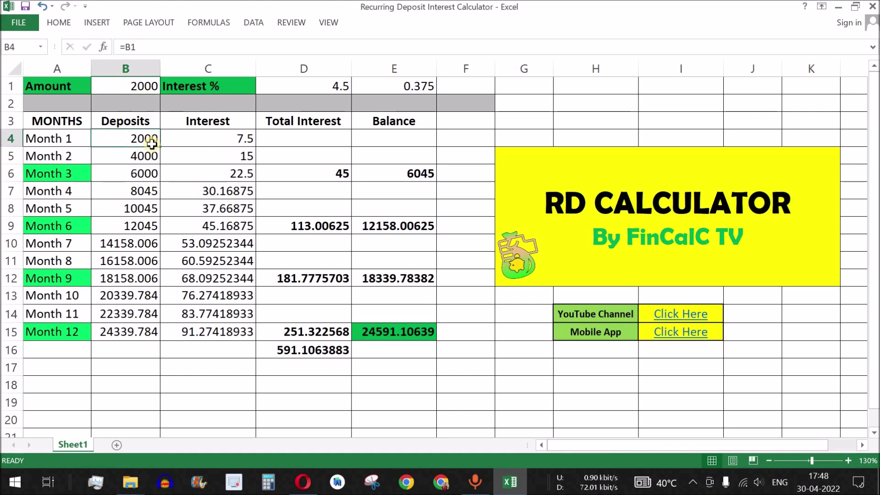
{"action": "left_click", "coordinate": [245, 139]}
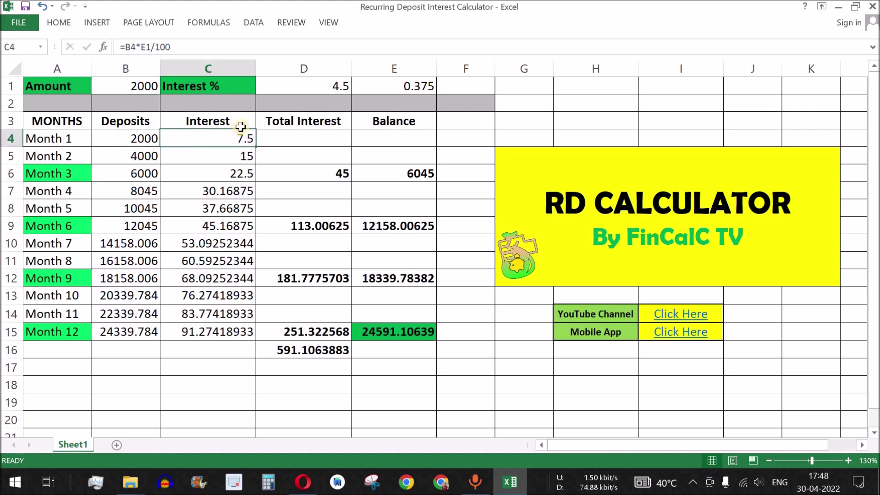
{"action": "left_click", "coordinate": [137, 161]}
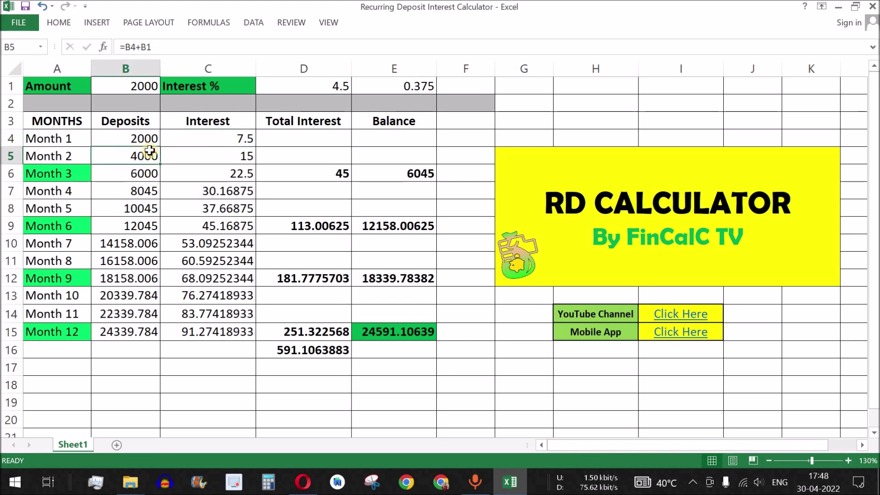
{"action": "left_click_drag", "start_coordinate": [144, 137], "coordinate": [145, 166]}
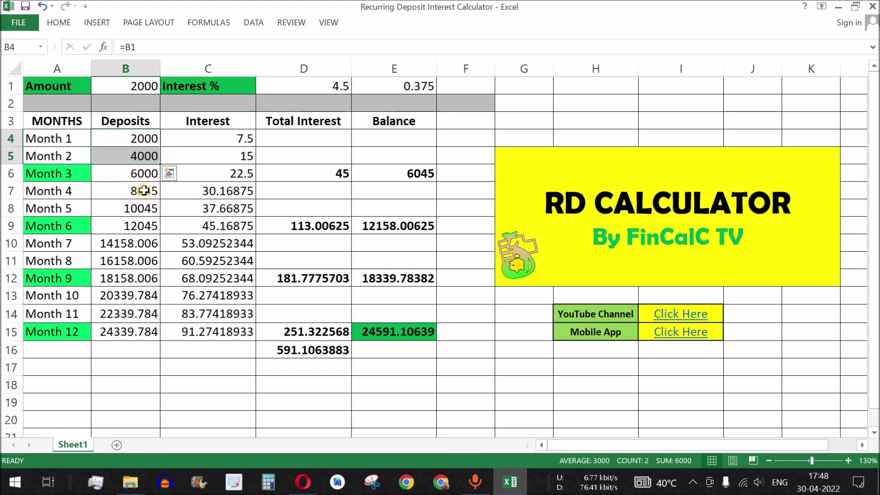
{"action": "left_click", "coordinate": [219, 155]}
{"action": "key", "text": "Left"}
{"action": "key", "text": "Right"}
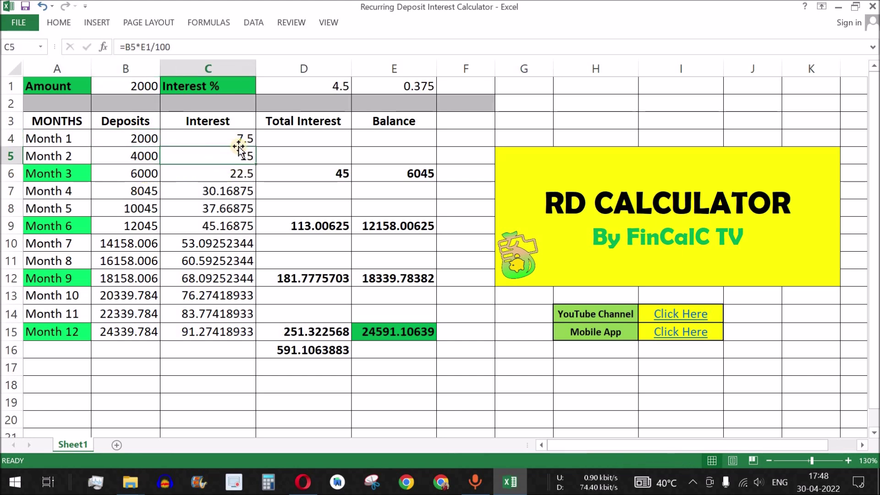
{"action": "left_click", "coordinate": [129, 175]}
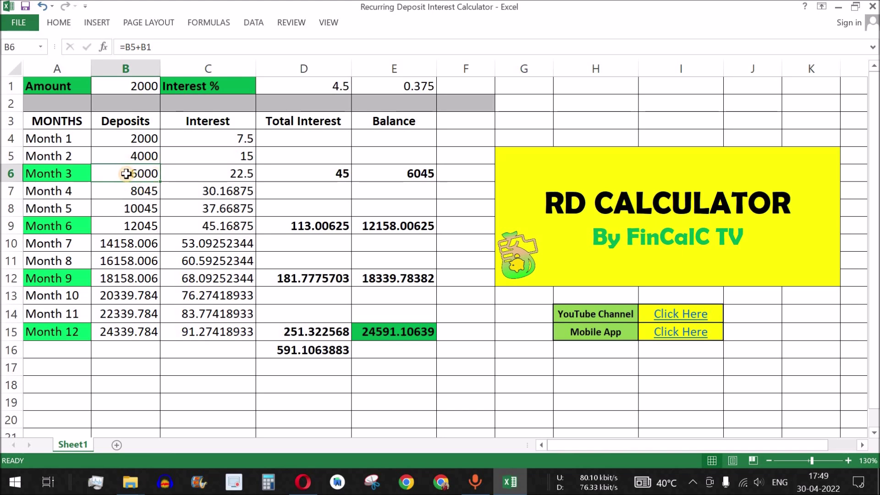
{"action": "left_click", "coordinate": [236, 173]}
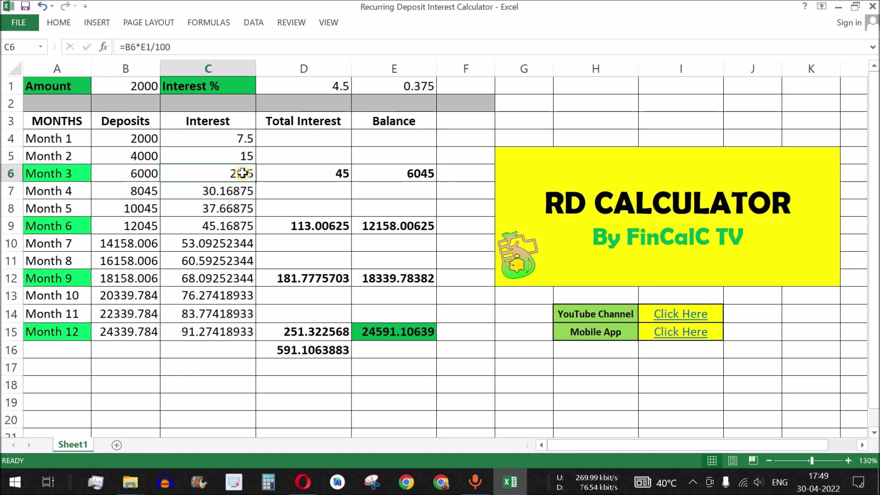
{"action": "mouse_move", "coordinate": [230, 140]}
{"action": "left_mouse_down"}
{"action": "mouse_move", "coordinate": [229, 172]}
{"action": "mouse_move", "coordinate": [252, 173]}
{"action": "left_mouse_up"}
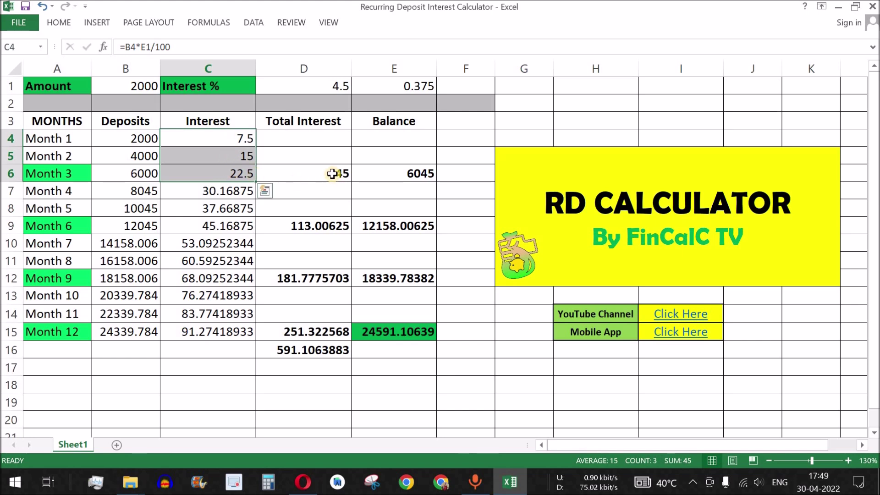
{"action": "left_click_drag", "start_coordinate": [234, 140], "coordinate": [231, 175]}
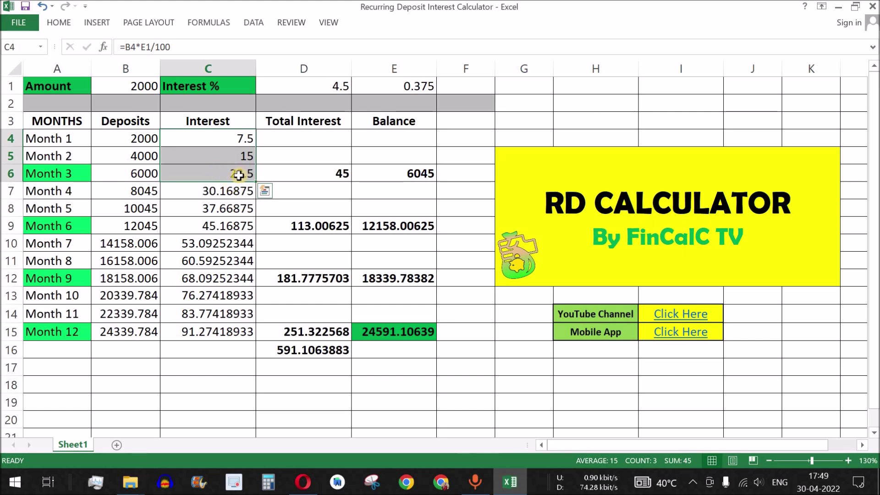
{"action": "left_click", "coordinate": [128, 170]}
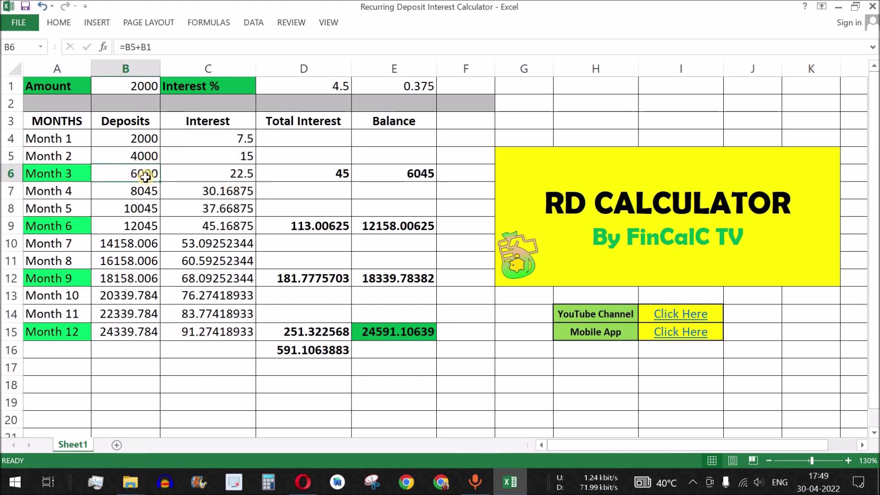
{"action": "left_click", "coordinate": [401, 169]}
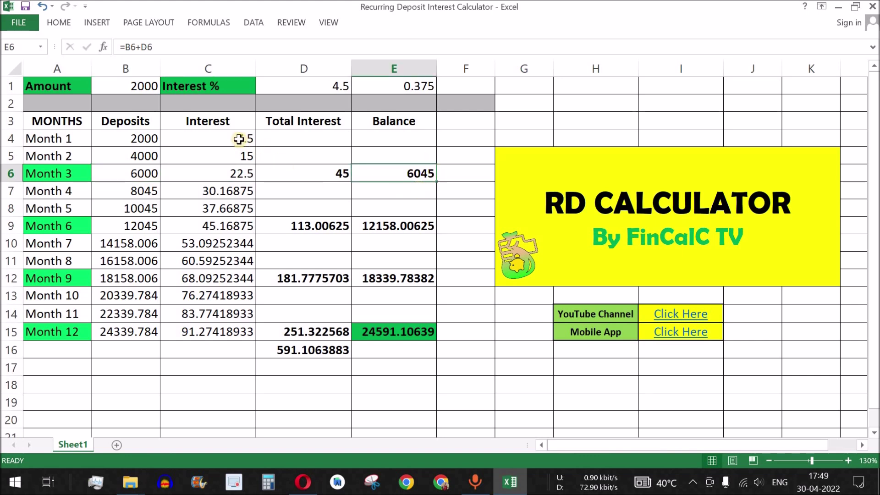
{"action": "left_click_drag", "start_coordinate": [239, 140], "coordinate": [240, 173]}
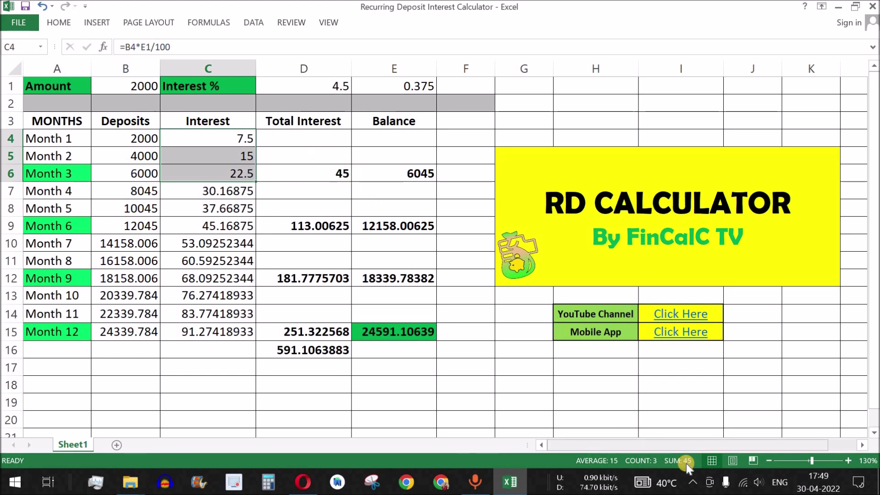
{"action": "left_click", "coordinate": [339, 173]}
{"action": "left_click", "coordinate": [133, 170]}
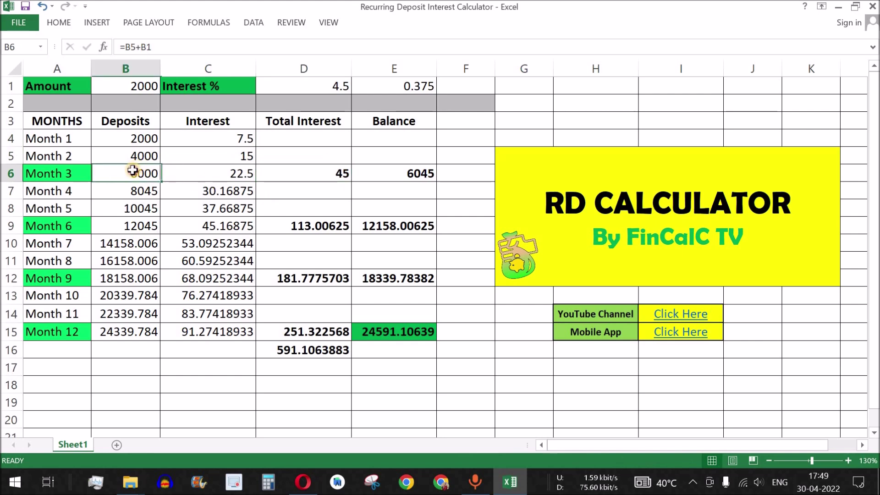
{"action": "left_click", "coordinate": [415, 173]}
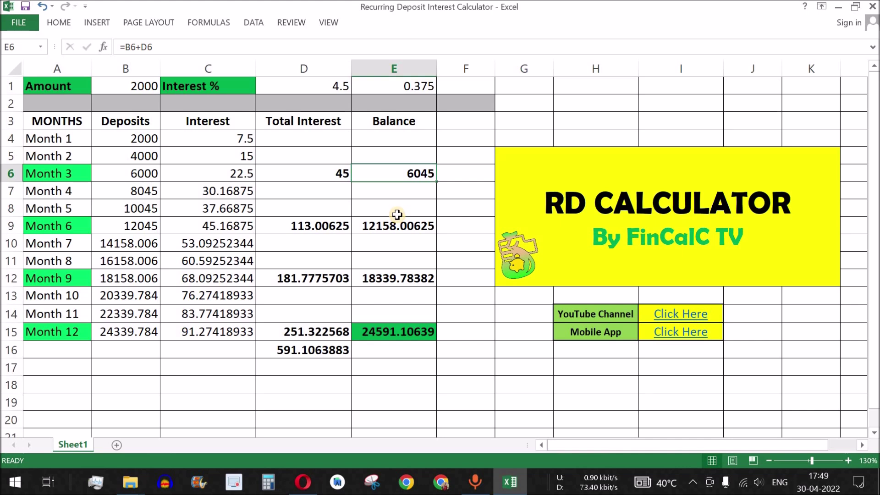
{"action": "left_click", "coordinate": [134, 196]}
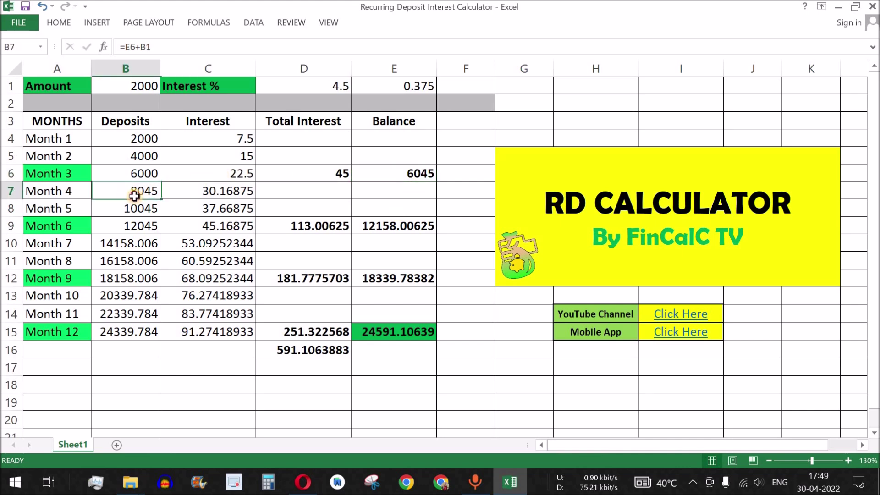
{"action": "left_click", "coordinate": [428, 175]}
{"action": "left_click", "coordinate": [140, 191]}
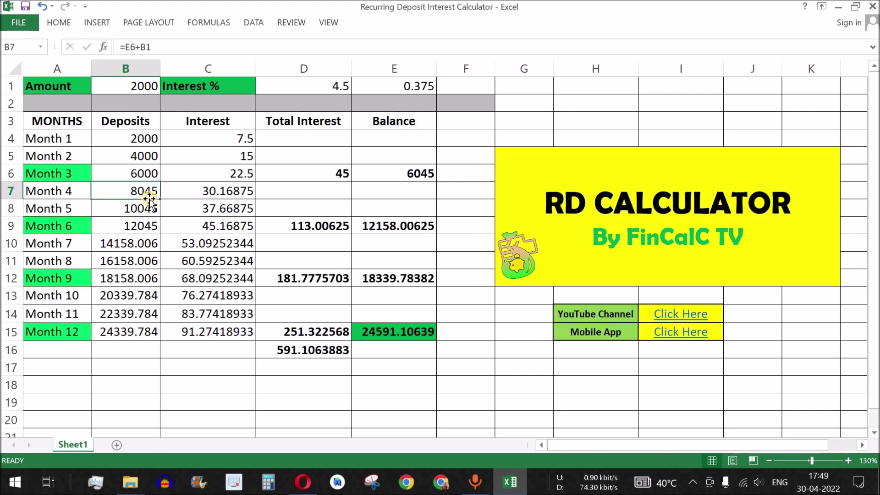
{"action": "left_click", "coordinate": [407, 174]}
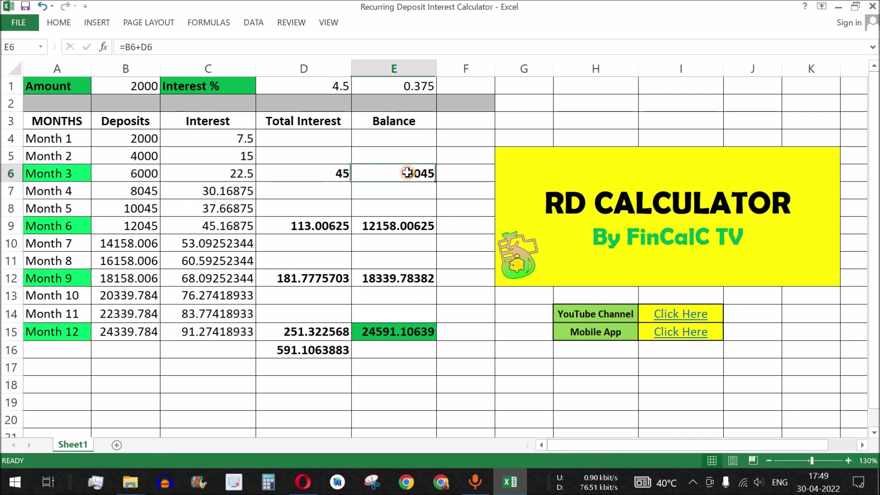
{"action": "left_click_drag", "start_coordinate": [210, 171], "coordinate": [336, 226]}
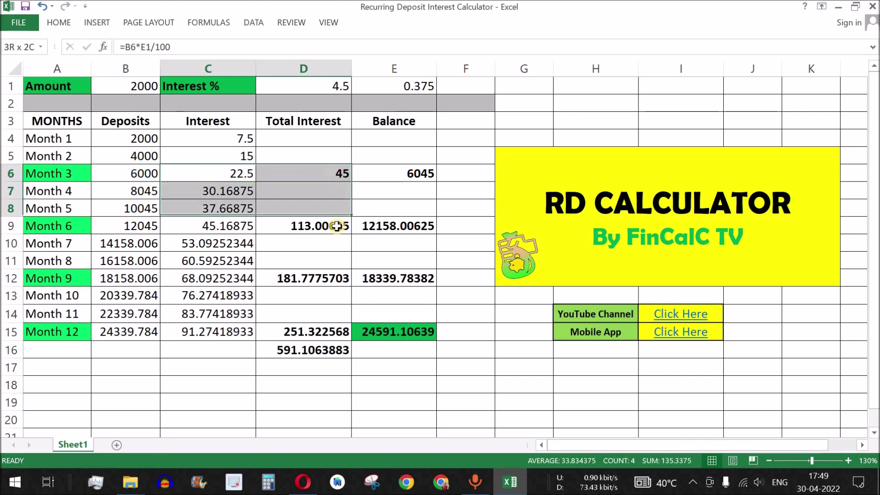
{"action": "left_click_drag", "start_coordinate": [237, 198], "coordinate": [227, 270]}
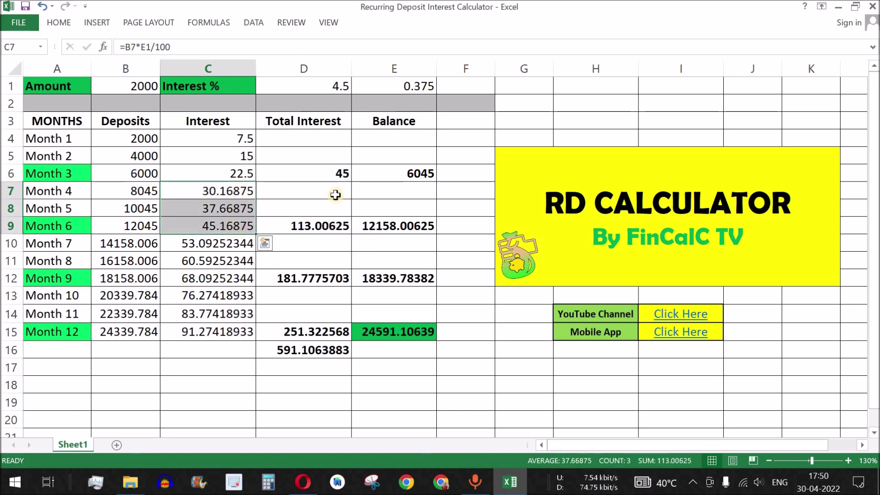
{"action": "left_click", "coordinate": [390, 224]}
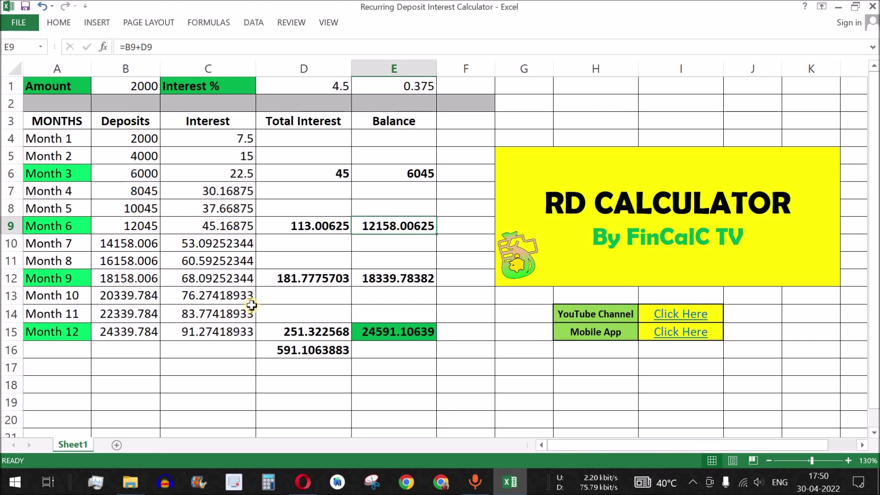
{"action": "left_click", "coordinate": [242, 140]}
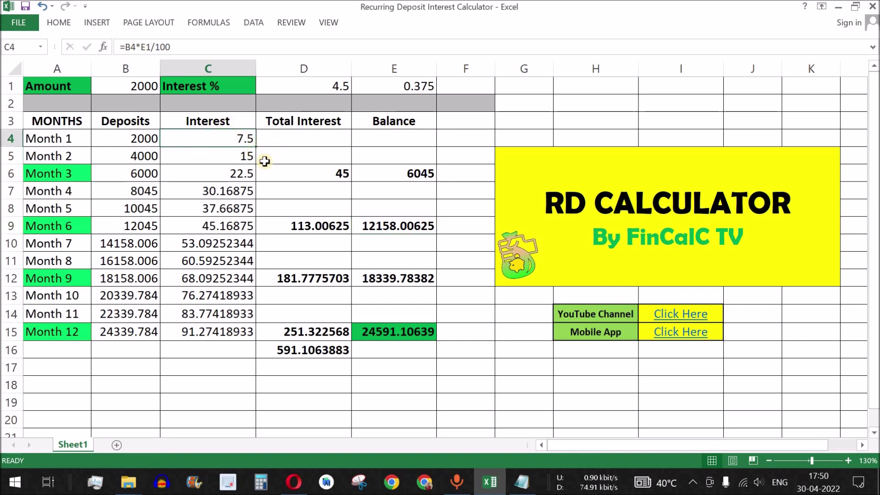
{"action": "left_click", "coordinate": [521, 480]}
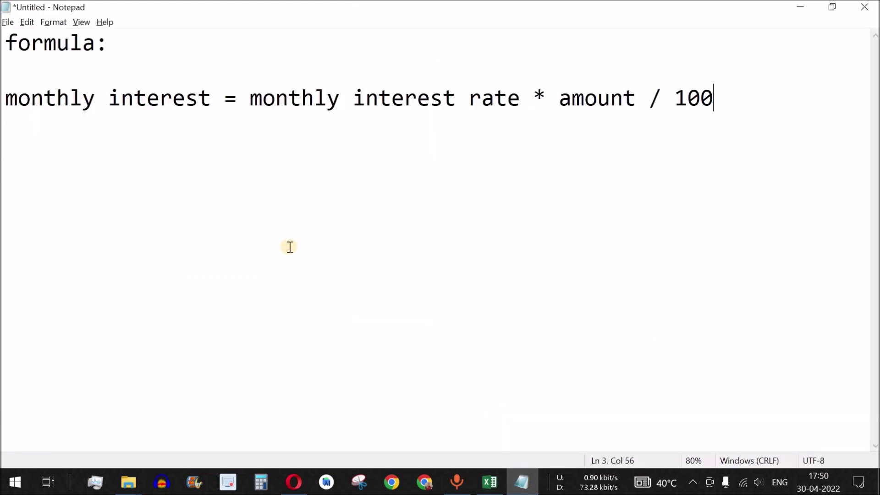
Step: Mark 'monthly interest', 'amount' and the 100 divisor in the Notepad formula, then return to Excel
{"action": "left_click_drag", "start_coordinate": [6, 98], "coordinate": [211, 98]}
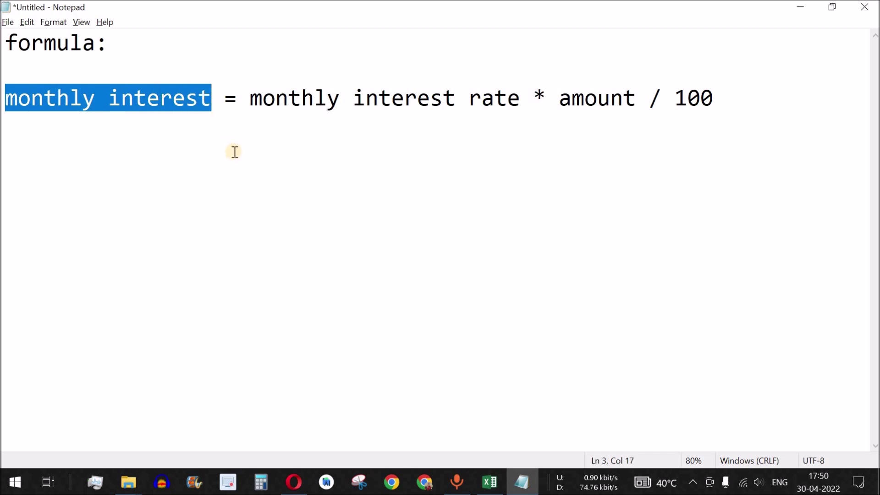
{"action": "left_click_drag", "start_coordinate": [251, 98], "coordinate": [521, 98]}
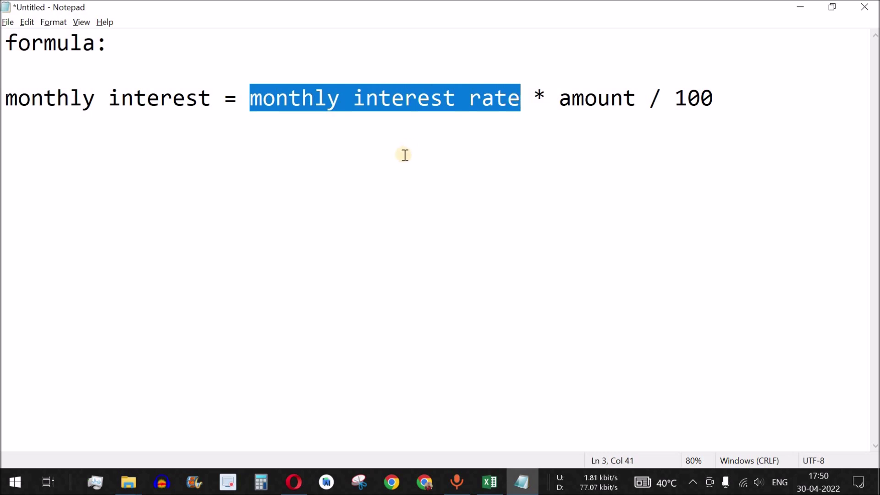
{"action": "left_click_drag", "start_coordinate": [559, 98], "coordinate": [636, 99]}
{"action": "left_click_drag", "start_coordinate": [713, 98], "coordinate": [252, 99]}
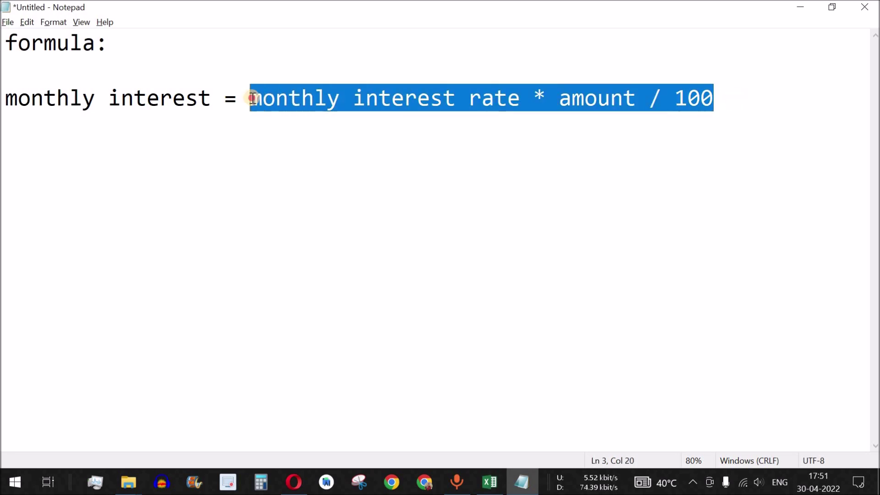
{"action": "left_click", "coordinate": [489, 481]}
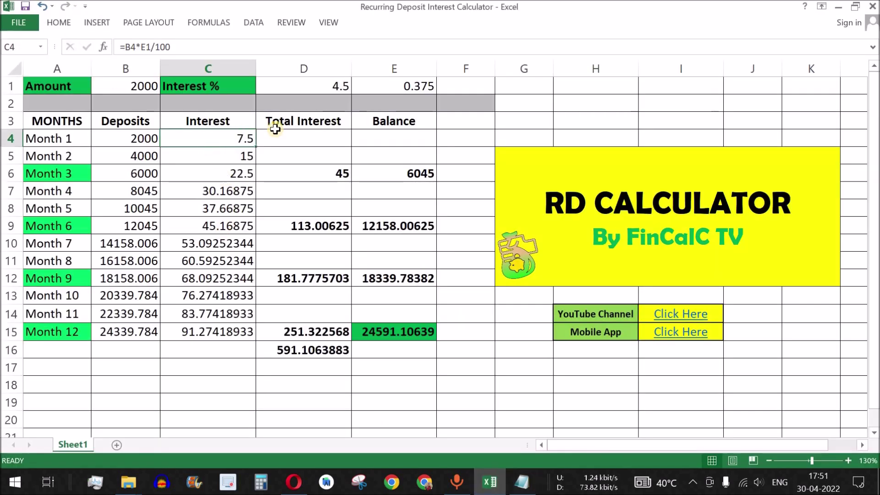
Step: Open Calculator beside the RD sheet, compute 4.5 ÷ 12 = 0.375, and begin multiplying it
{"action": "left_click", "coordinate": [261, 481]}
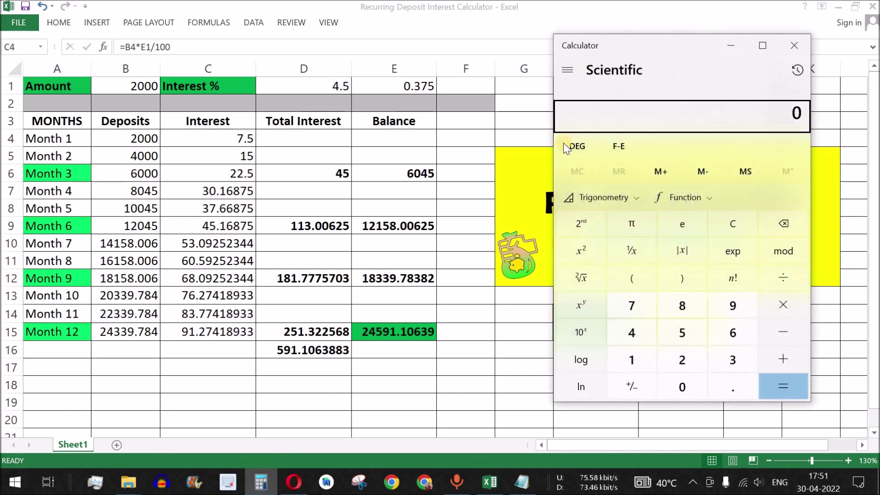
{"action": "left_click_drag", "start_coordinate": [661, 41], "coordinate": [619, 42]}
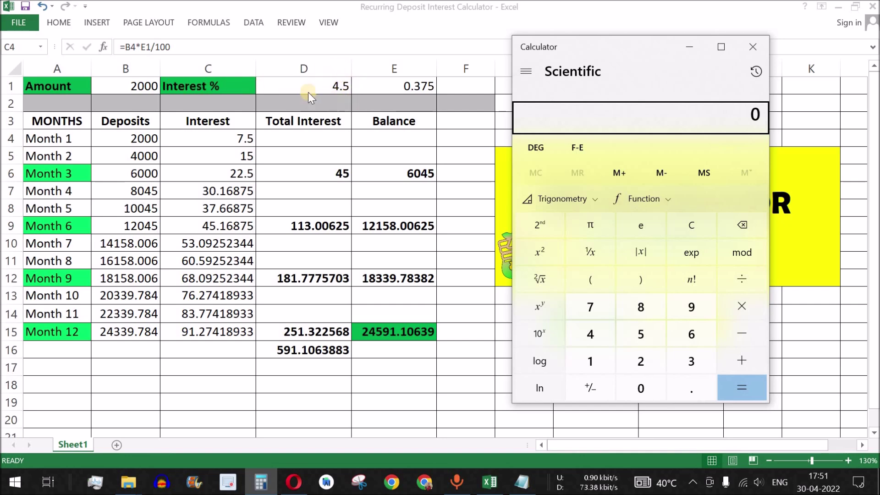
{"action": "left_click", "coordinate": [602, 334]}
{"action": "left_click", "coordinate": [688, 385]}
{"action": "left_click", "coordinate": [647, 344]}
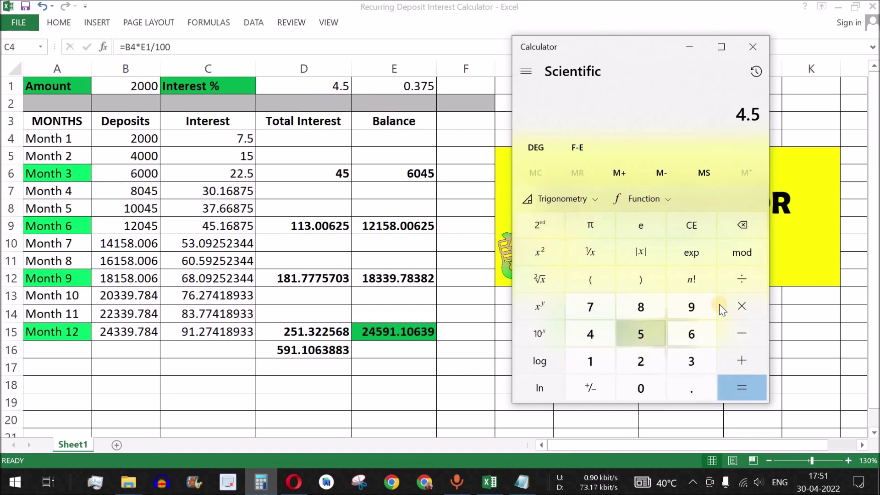
{"action": "left_click", "coordinate": [738, 278]}
{"action": "left_click", "coordinate": [596, 357]}
{"action": "left_click", "coordinate": [648, 362]}
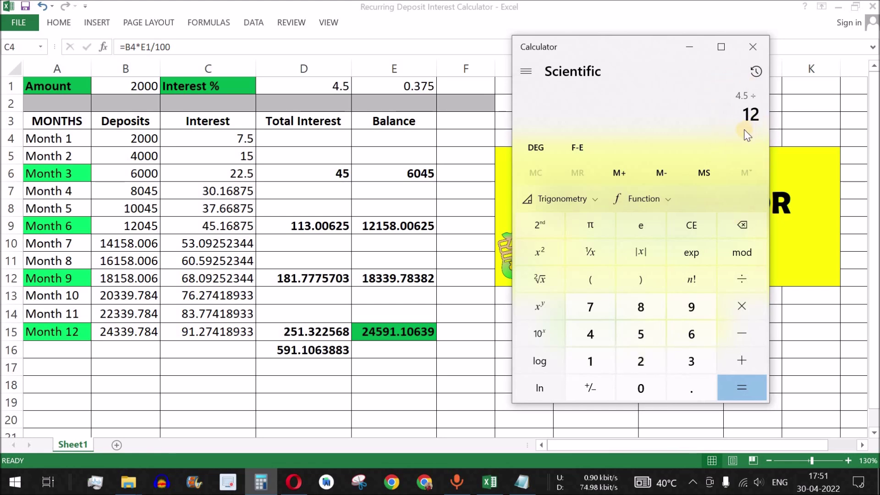
{"action": "left_click", "coordinate": [747, 386]}
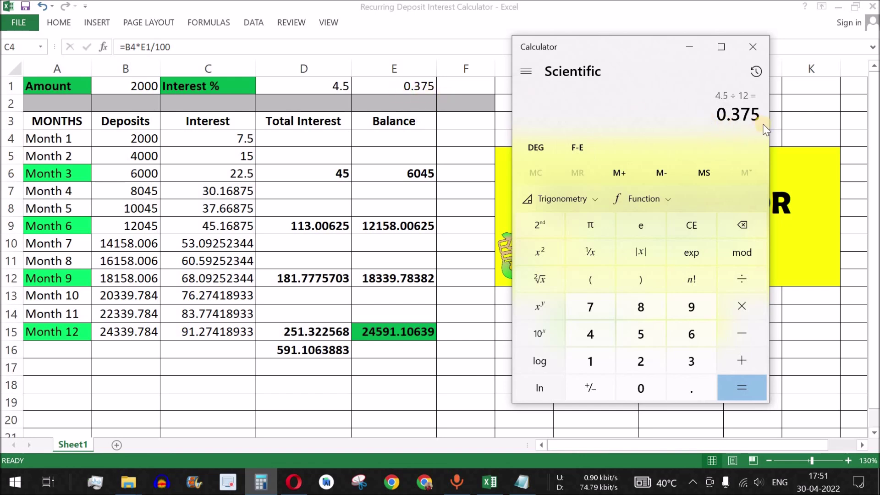
{"action": "left_click", "coordinate": [747, 303]}
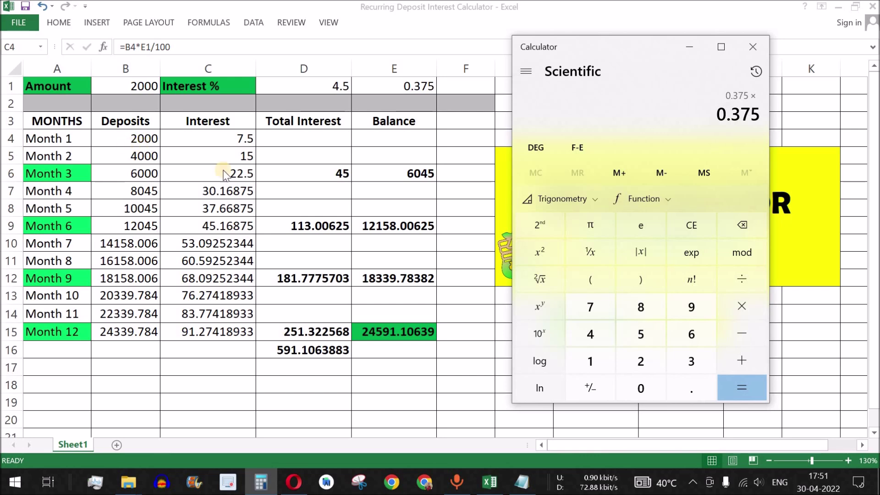
Step: Compute Month 1 interest: 0.375 × 2000 ÷ 100 = 7.5
{"action": "left_click", "coordinate": [643, 364]}
{"action": "left_click", "coordinate": [645, 394]}
{"action": "left_click", "coordinate": [645, 394]}
{"action": "left_click", "coordinate": [644, 394]}
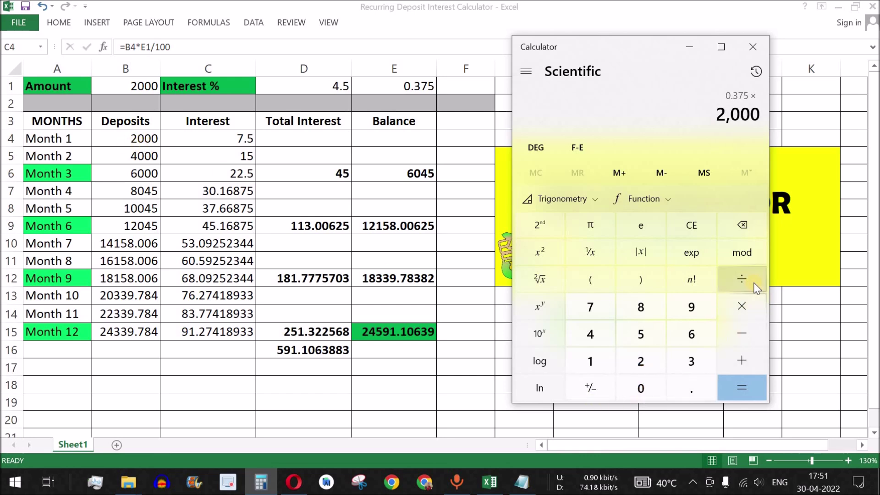
{"action": "left_click", "coordinate": [751, 281]}
{"action": "left_click", "coordinate": [608, 361]}
{"action": "left_click", "coordinate": [645, 390]}
{"action": "left_click", "coordinate": [645, 390]}
{"action": "left_click", "coordinate": [743, 387]}
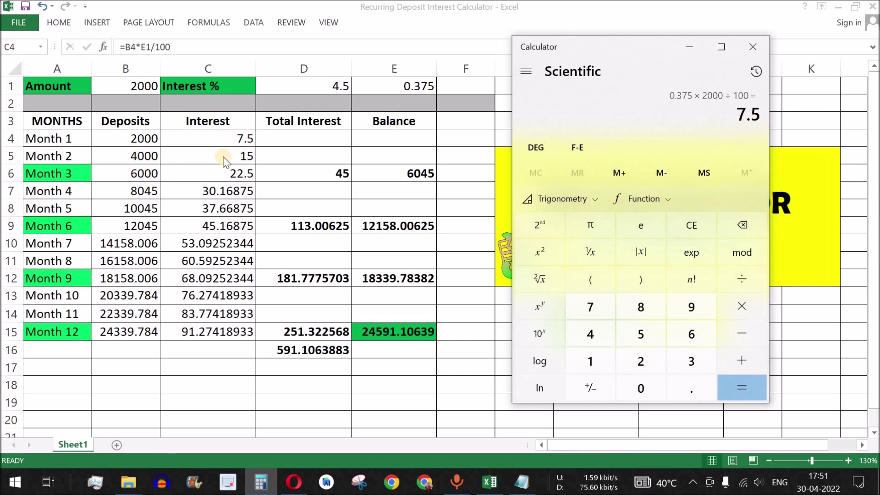
Step: Compute Month 2 interest: 0.375 × 4000 ÷ 100 = 15
{"action": "left_click", "coordinate": [691, 225]}
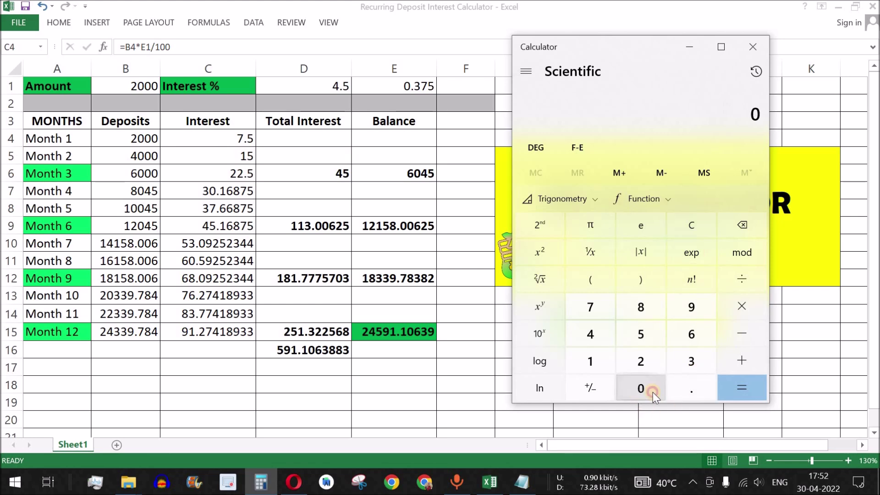
{"action": "left_click", "coordinate": [691, 360]}
{"action": "left_click", "coordinate": [590, 307]}
{"action": "left_click", "coordinate": [641, 334]}
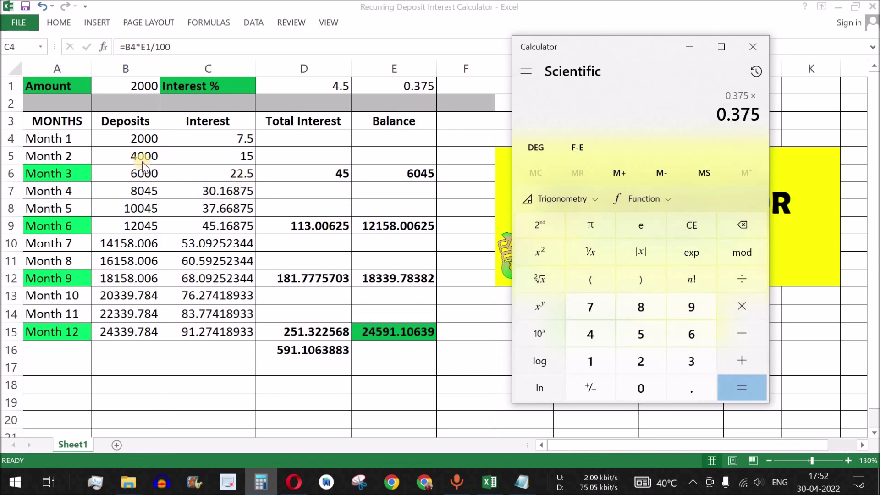
{"action": "left_click", "coordinate": [589, 334]}
{"action": "left_click", "coordinate": [641, 388]}
{"action": "left_click", "coordinate": [642, 388]}
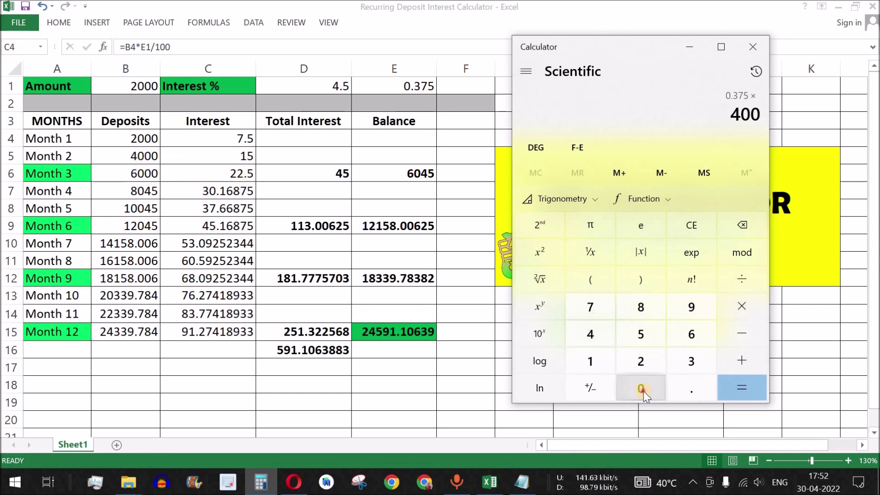
{"action": "left_click", "coordinate": [642, 388]}
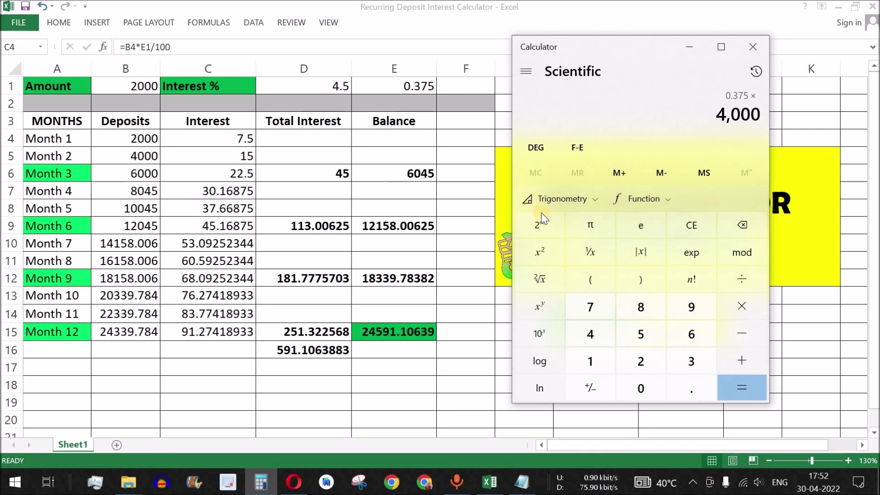
{"action": "left_click", "coordinate": [742, 279]}
{"action": "left_click", "coordinate": [590, 361]}
{"action": "left_click", "coordinate": [637, 395]}
{"action": "left_click", "coordinate": [636, 390]}
{"action": "left_click", "coordinate": [751, 388]}
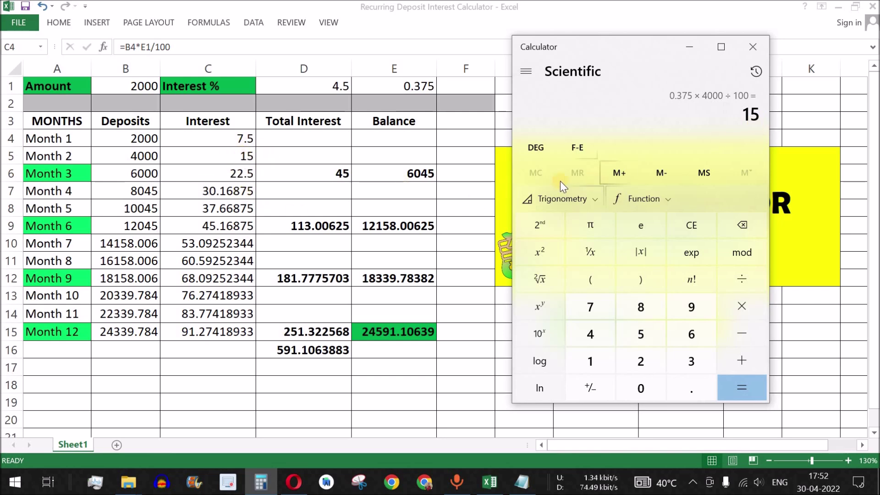
Step: Compute Month 3 interest, 0.375 × 6000 ÷ 100 = 22.5, then select C4:C6 in Excel to compare
{"action": "key", "text": "Escape"}
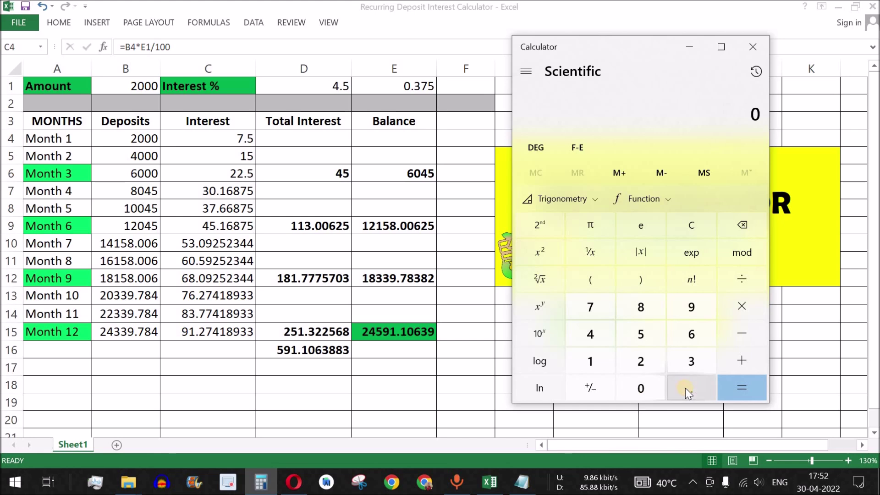
{"action": "left_click", "coordinate": [690, 361]}
{"action": "left_click", "coordinate": [590, 306]}
{"action": "left_click", "coordinate": [641, 334]}
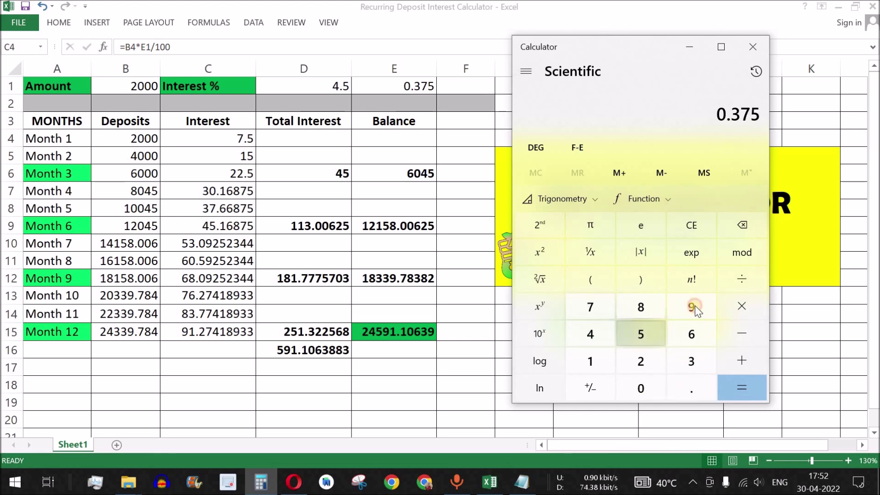
{"action": "left_click", "coordinate": [741, 308]}
{"action": "left_click", "coordinate": [692, 334]}
{"action": "double_click", "coordinate": [653, 394]}
{"action": "left_click", "coordinate": [652, 395]}
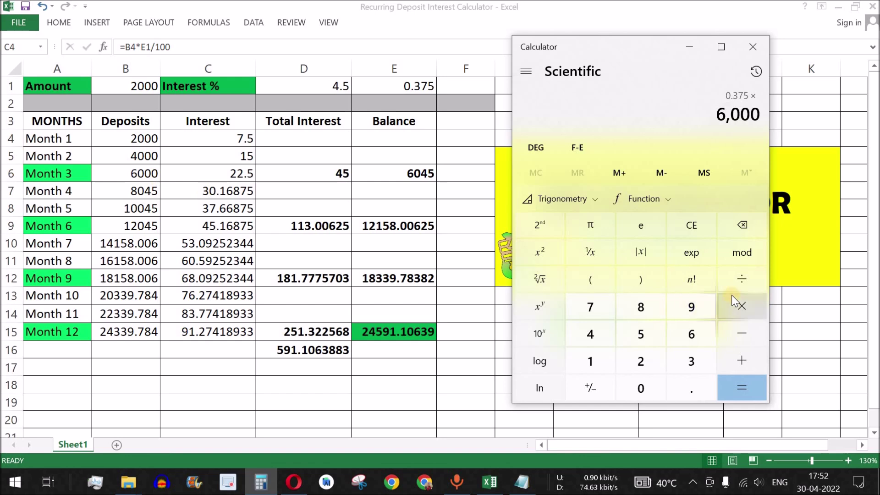
{"action": "left_click", "coordinate": [740, 279]}
{"action": "left_click", "coordinate": [594, 358]}
{"action": "left_click", "coordinate": [640, 391]}
{"action": "left_click", "coordinate": [640, 393]}
{"action": "left_click", "coordinate": [756, 390]}
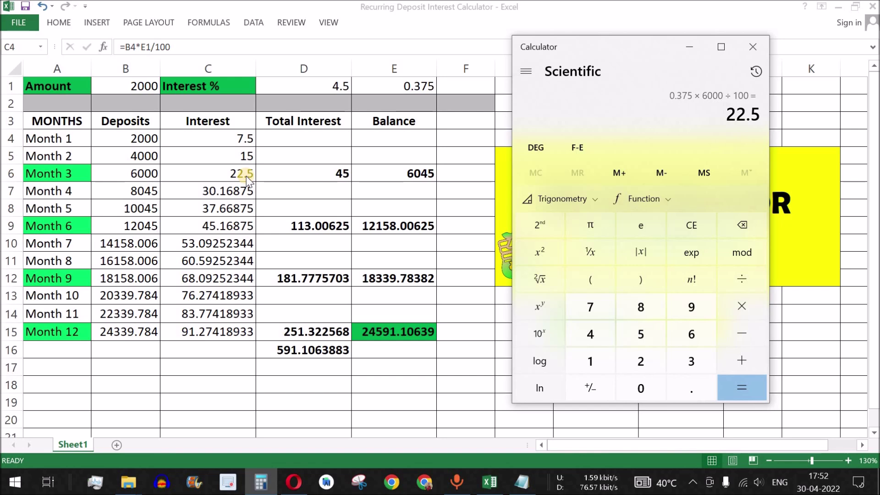
{"action": "left_click", "coordinate": [242, 140]}
{"action": "left_click_drag", "start_coordinate": [234, 146], "coordinate": [235, 172]}
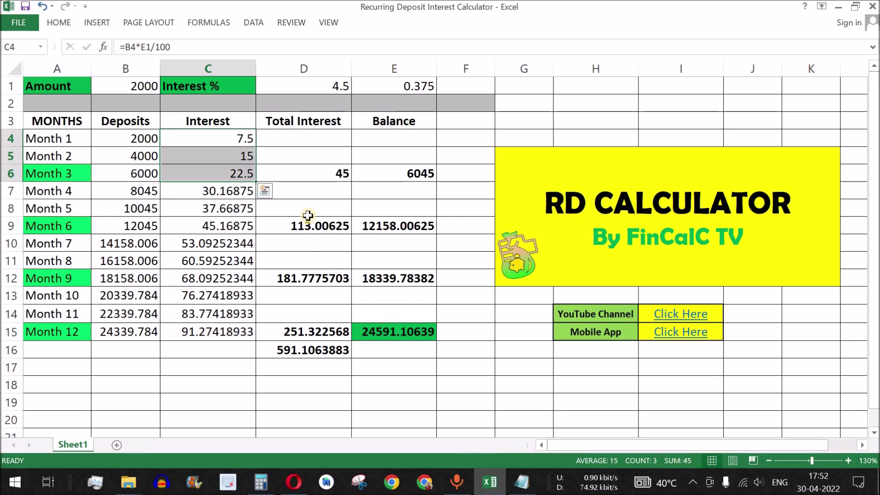
{"action": "left_click", "coordinate": [320, 171]}
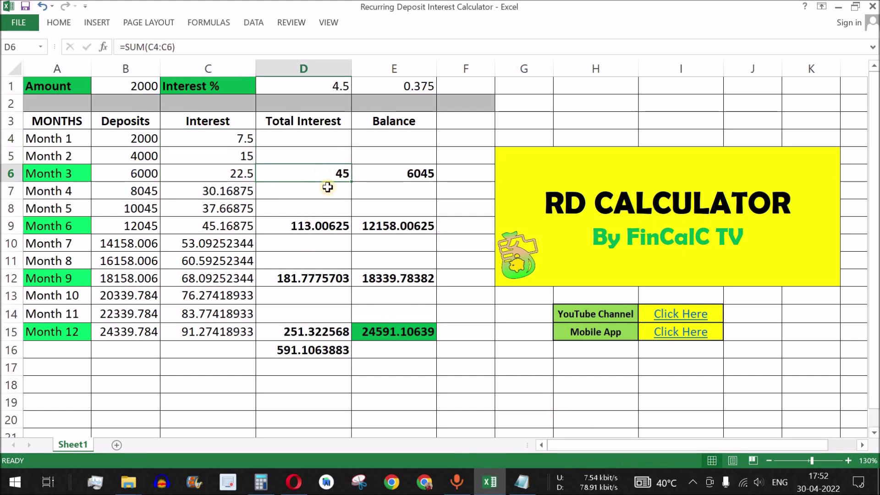
{"action": "left_click", "coordinate": [142, 173]}
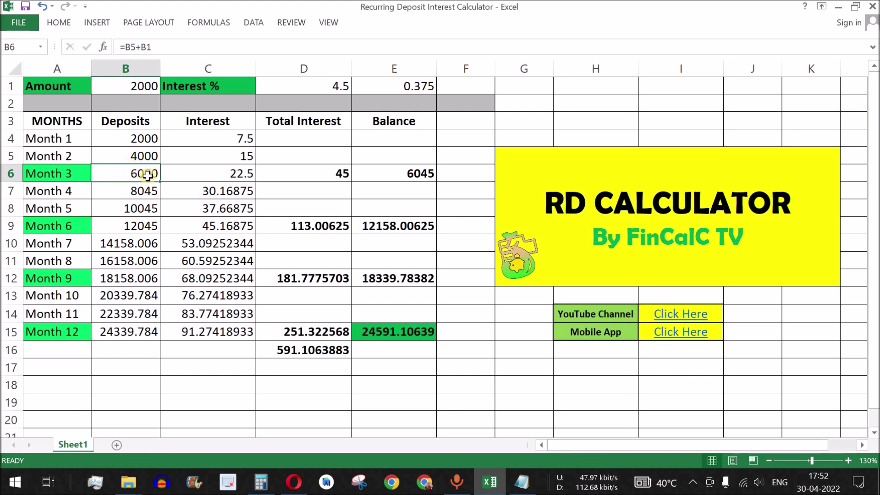
{"action": "left_click", "coordinate": [412, 176]}
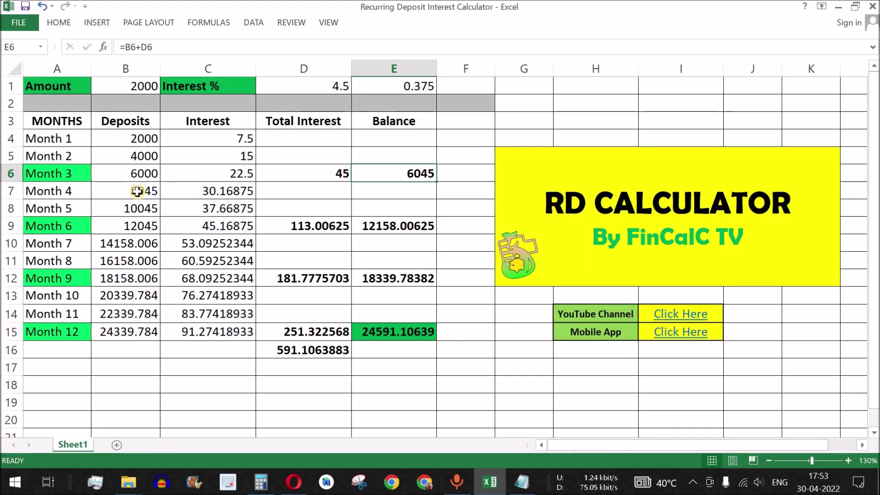
{"action": "left_click", "coordinate": [137, 192]}
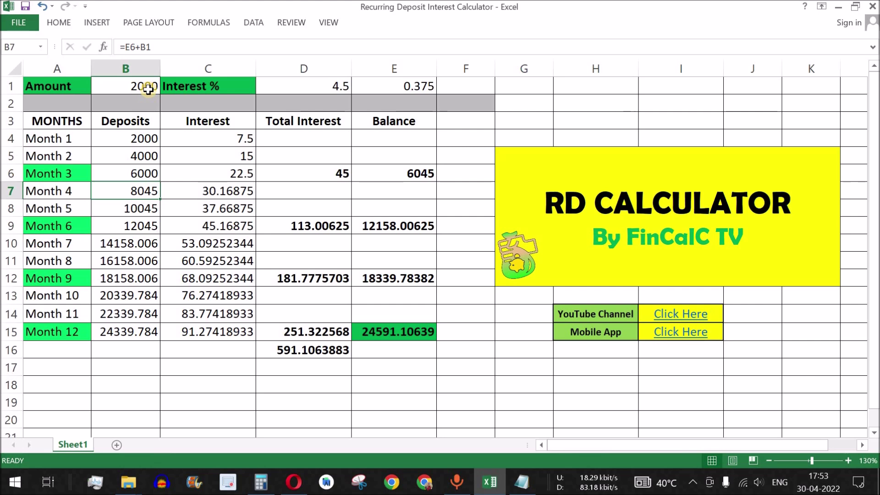
{"action": "left_click", "coordinate": [414, 178]}
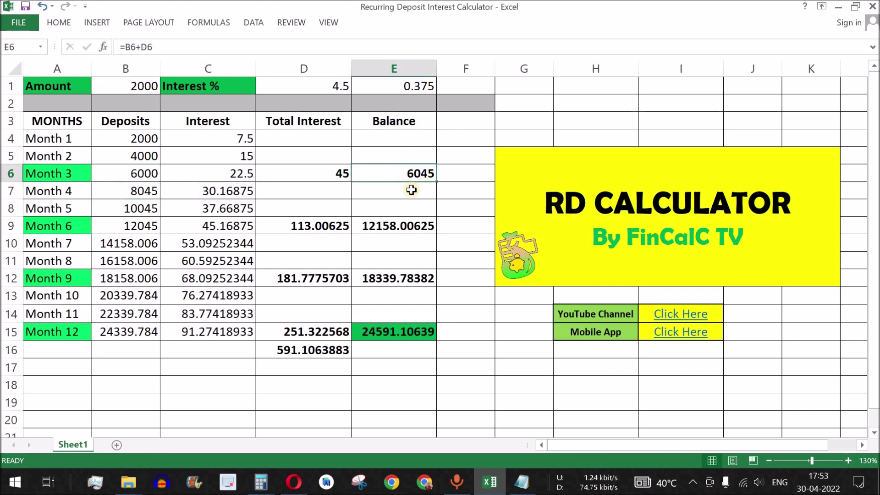
{"action": "left_click", "coordinate": [261, 481]}
Step: Add the 6045 balance and 2000 deposit to get the Month 4 total of 8045
{"action": "left_click", "coordinate": [691, 225]}
{"action": "left_click", "coordinate": [691, 334]}
{"action": "left_click", "coordinate": [640, 388]}
{"action": "left_click", "coordinate": [614, 337]}
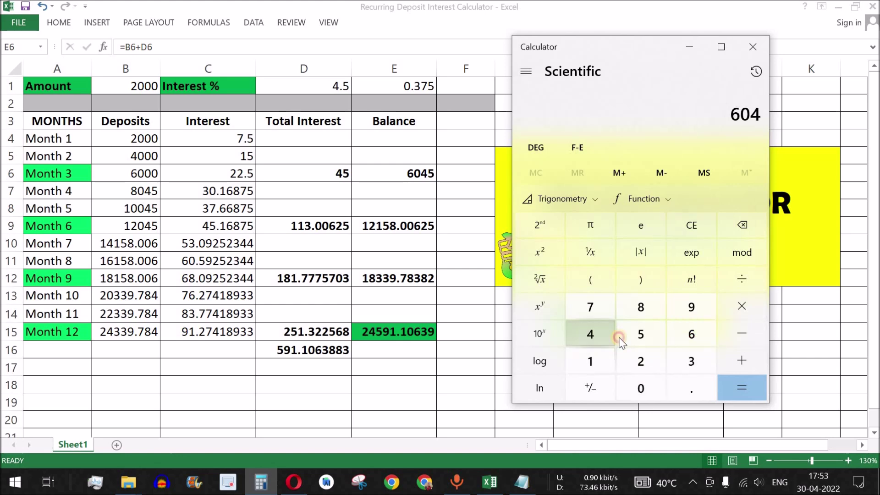
{"action": "left_click", "coordinate": [647, 334]}
{"action": "left_click", "coordinate": [742, 361]}
{"action": "left_click", "coordinate": [641, 361]}
{"action": "left_click", "coordinate": [640, 388]}
{"action": "left_click", "coordinate": [640, 388]}
{"action": "left_click", "coordinate": [641, 389]}
{"action": "left_click", "coordinate": [742, 389]}
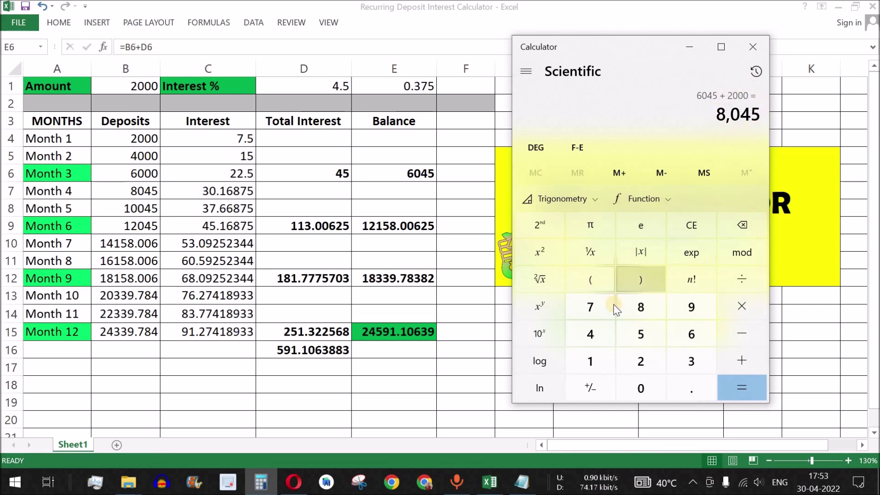
Step: Compute Month 4 interest: 0.375 × 8045 ÷ 100 = 30.16875
{"action": "key", "text": "Escape"}
{"action": "left_click", "coordinate": [683, 391]}
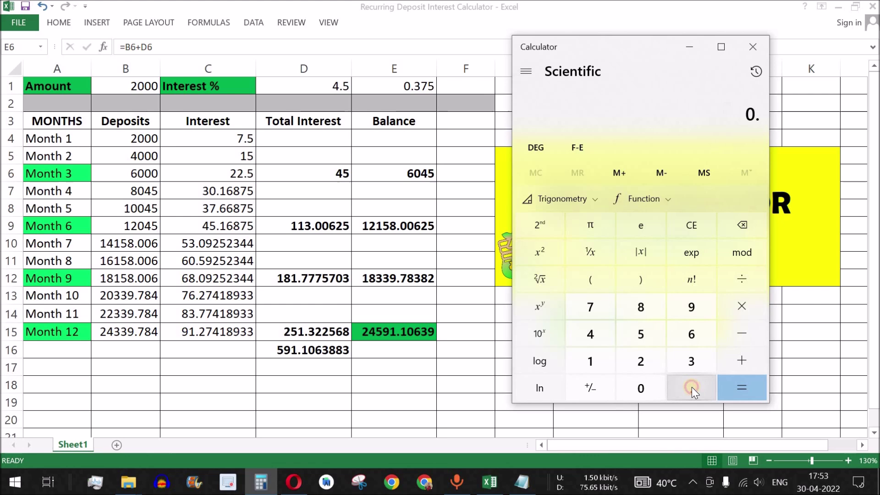
{"action": "left_click", "coordinate": [692, 364]}
{"action": "left_click", "coordinate": [589, 305]}
{"action": "left_click", "coordinate": [640, 336]}
{"action": "left_click", "coordinate": [742, 307]}
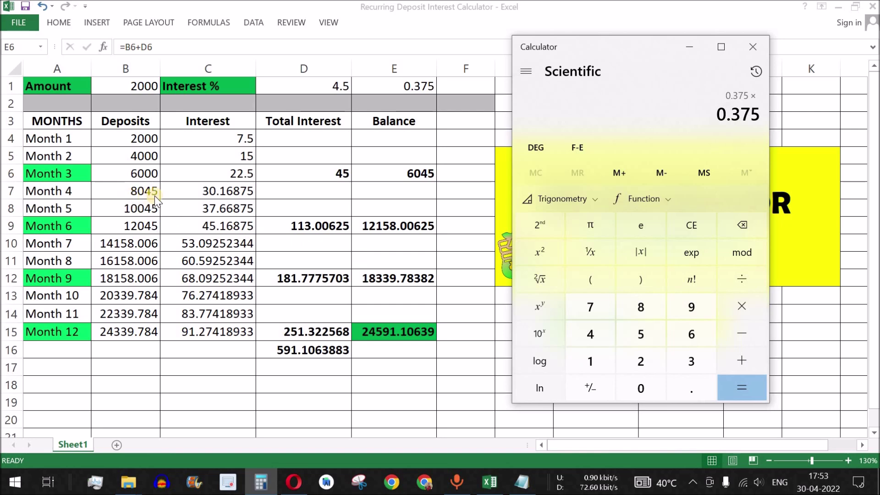
{"action": "left_click", "coordinate": [637, 309]}
{"action": "left_click", "coordinate": [635, 384]}
{"action": "left_click", "coordinate": [609, 337]}
{"action": "left_click", "coordinate": [641, 336]}
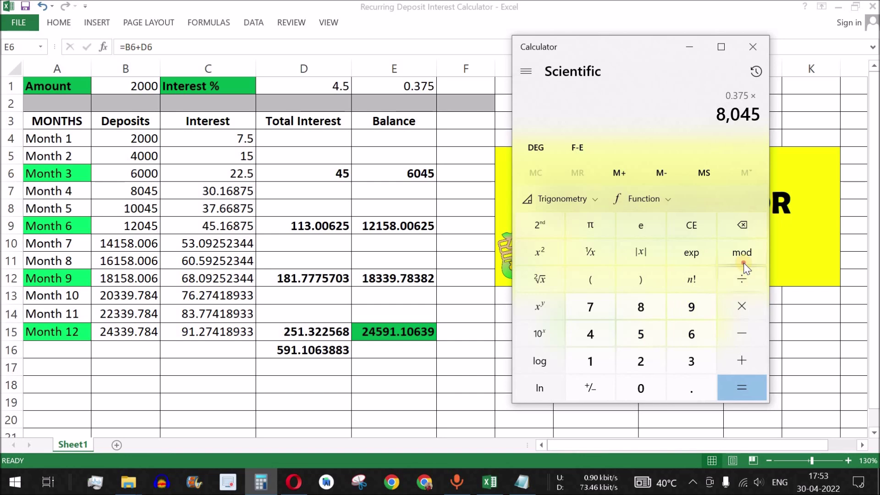
{"action": "left_click", "coordinate": [737, 279]}
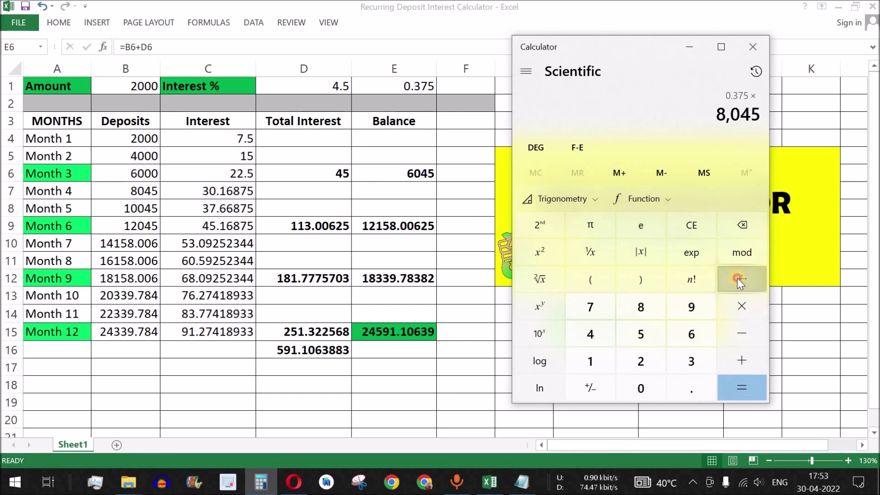
{"action": "left_click", "coordinate": [593, 360]}
{"action": "double_click", "coordinate": [640, 388]}
{"action": "left_click", "coordinate": [742, 386]}
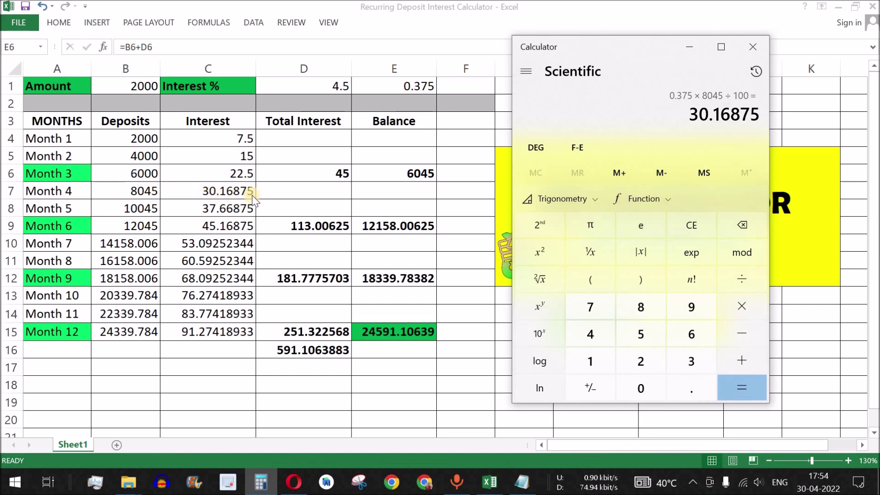
Step: Back in Excel, review the RD table from Month 4 and the Month 9 interest formula, then switch to the Calculators workbook
{"action": "key", "text": "alt+Tab"}
{"action": "mouse_move", "coordinate": [140, 198]}
{"action": "left_mouse_down"}
{"action": "mouse_move", "coordinate": [152, 290]}
{"action": "mouse_move", "coordinate": [221, 296]}
{"action": "mouse_move", "coordinate": [232, 331]}
{"action": "left_mouse_up"}
{"action": "left_click", "coordinate": [308, 279]}
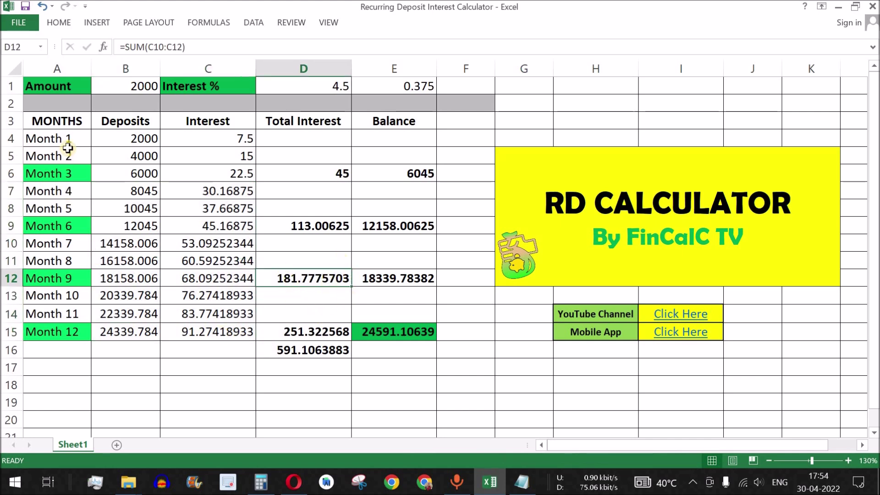
{"action": "mouse_move", "coordinate": [47, 82]}
{"action": "left_mouse_down"}
{"action": "mouse_move", "coordinate": [295, 233]}
{"action": "mouse_move", "coordinate": [464, 365]}
{"action": "left_mouse_up"}
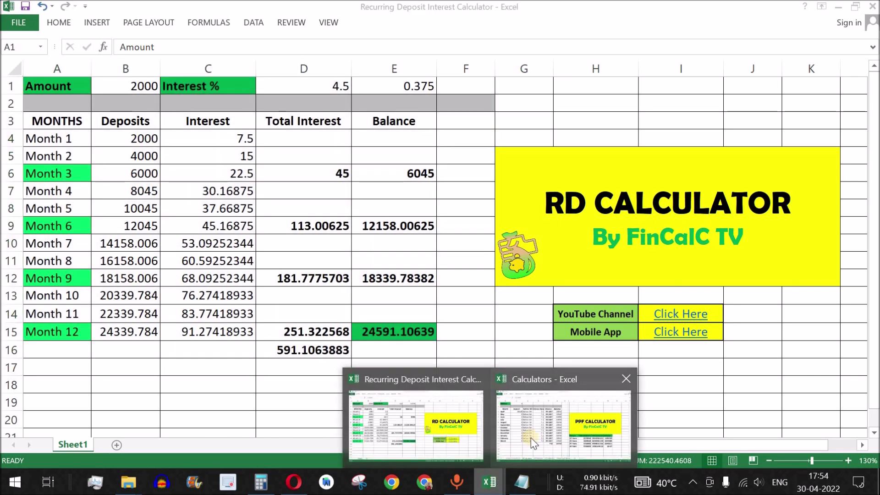
{"action": "mouse_move", "coordinate": [488, 482]}
{"action": "left_click", "coordinate": [534, 435]}
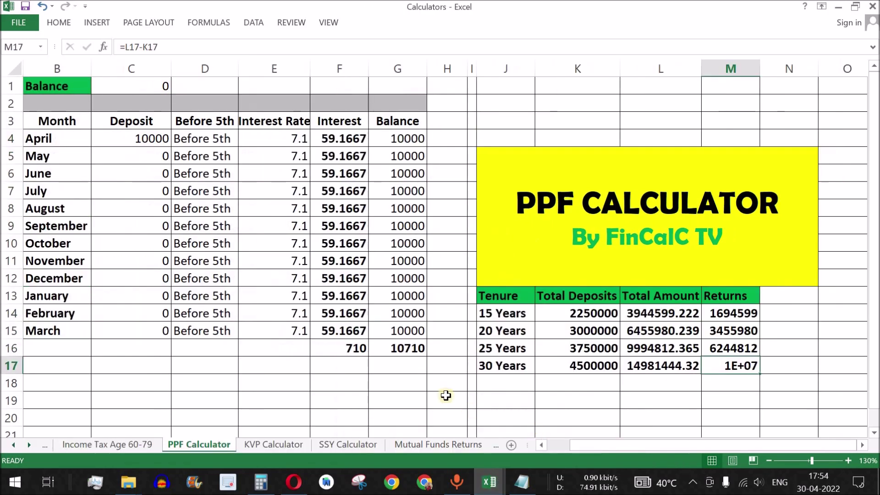
Step: Inspect the PPF sheet's July interest formula and select the interest and balance columns with totals
{"action": "left_click", "coordinate": [340, 186]}
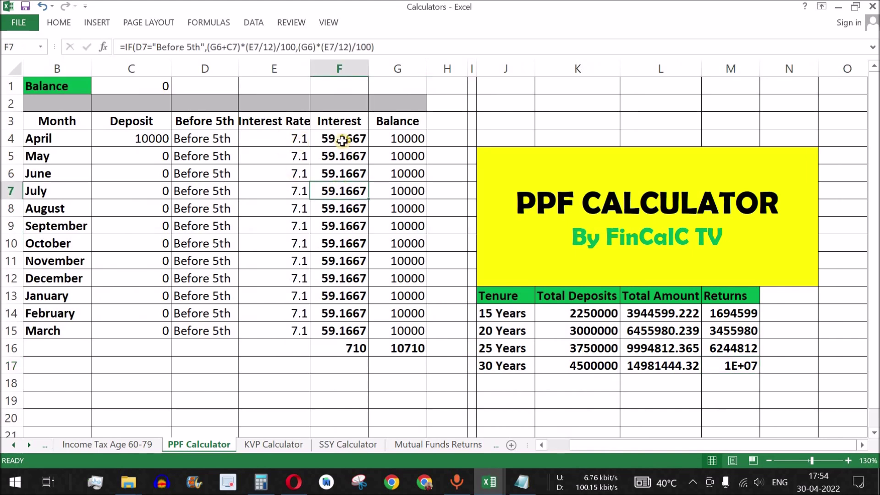
{"action": "left_click_drag", "start_coordinate": [343, 140], "coordinate": [348, 347]}
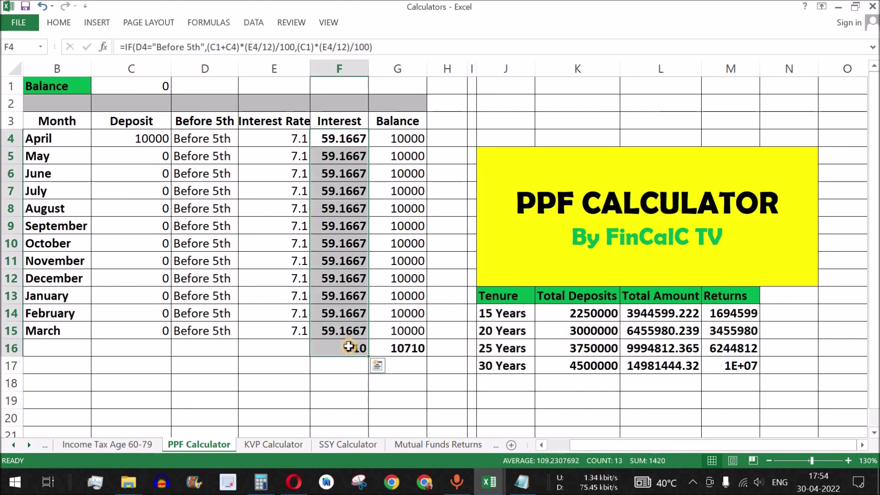
{"action": "left_click_drag", "start_coordinate": [421, 351], "coordinate": [402, 139]}
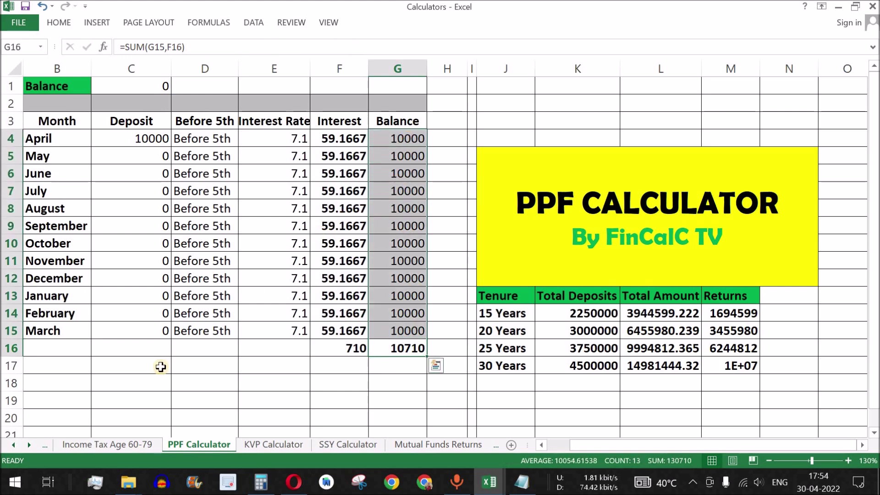
Step: Open the Income Tax age 0-60 Yrs sheet and select its labels and Old/New Slabs figures
{"action": "left_click", "coordinate": [17, 444]}
{"action": "left_click", "coordinate": [17, 444]}
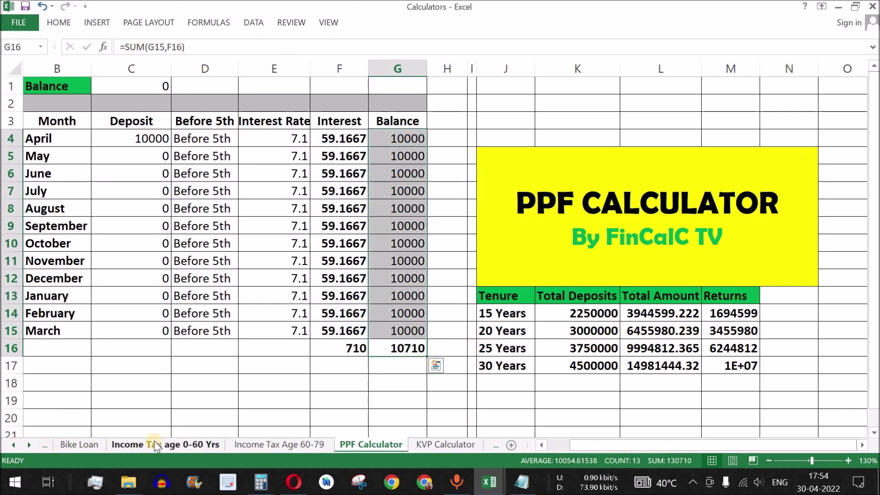
{"action": "left_click", "coordinate": [141, 441]}
{"action": "left_click_drag", "start_coordinate": [61, 157], "coordinate": [64, 419]}
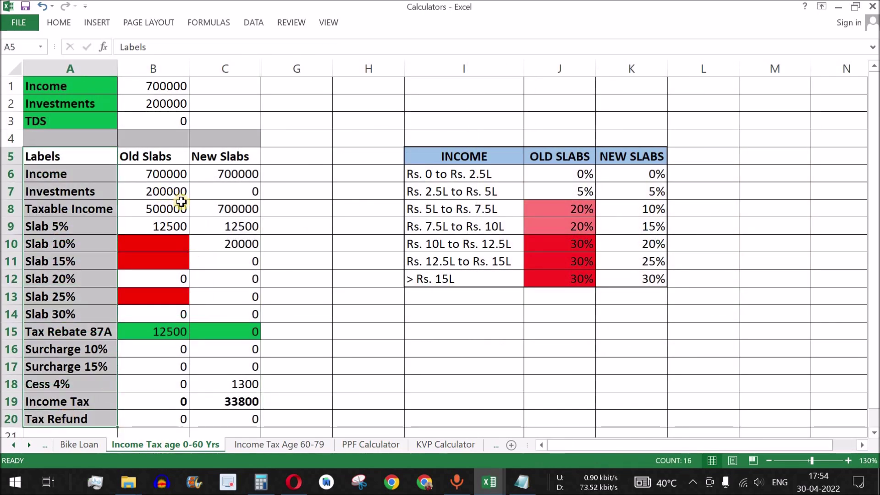
{"action": "mouse_move", "coordinate": [147, 155]}
{"action": "left_mouse_down"}
{"action": "mouse_move", "coordinate": [227, 272]}
{"action": "mouse_move", "coordinate": [224, 418]}
{"action": "left_mouse_up"}
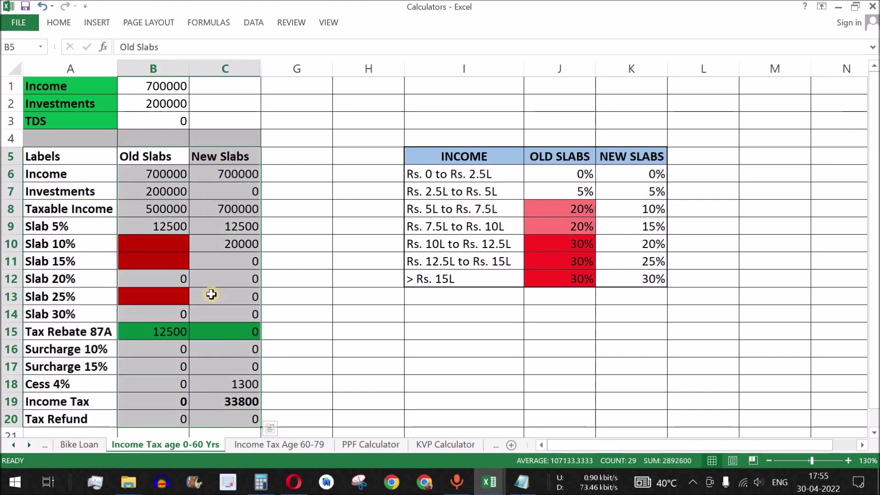
Step: Open the Home Loan sheet and select its EMI, Principal, Interest and remaining-principal columns
{"action": "left_click", "coordinate": [15, 444]}
{"action": "left_click", "coordinate": [15, 445]}
{"action": "left_click", "coordinate": [179, 444]}
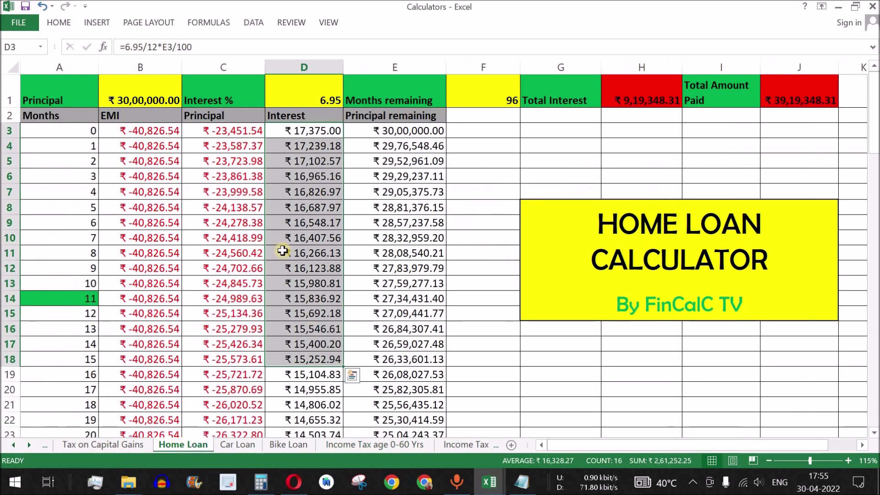
{"action": "left_click_drag", "start_coordinate": [154, 116], "coordinate": [151, 405]}
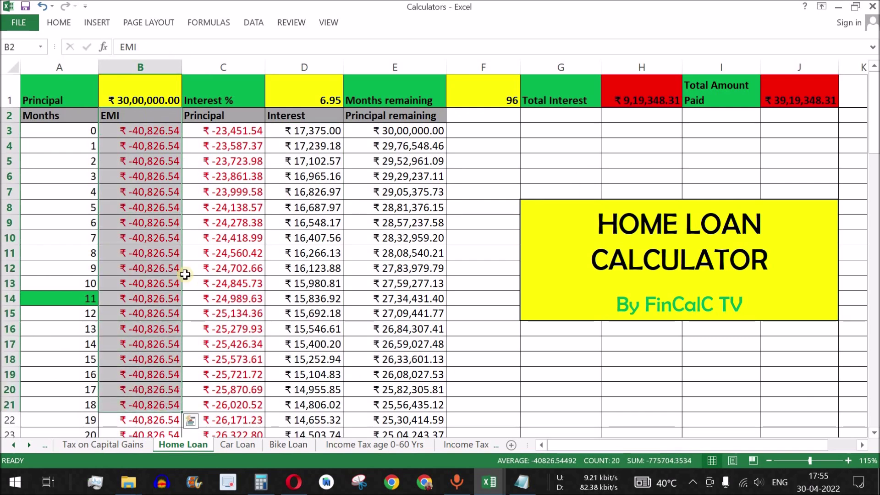
{"action": "mouse_move", "coordinate": [229, 116]}
{"action": "left_mouse_down"}
{"action": "mouse_move", "coordinate": [322, 373]}
{"action": "mouse_move", "coordinate": [323, 418]}
{"action": "left_mouse_up"}
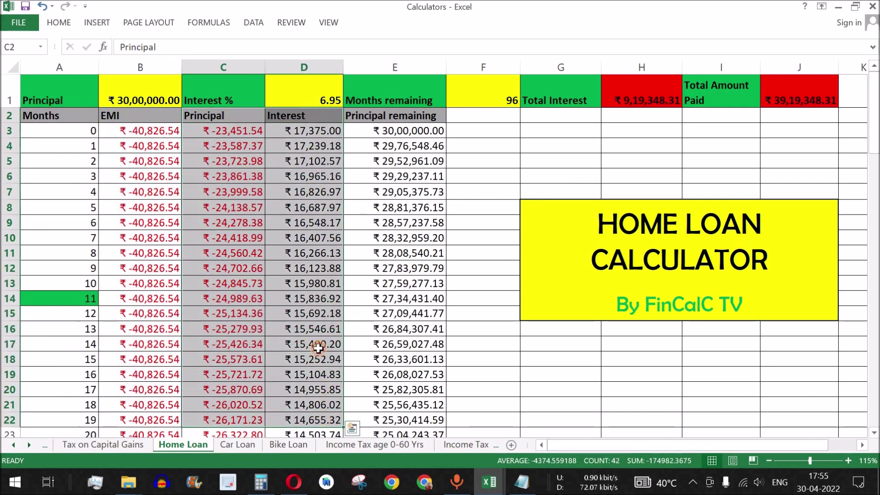
{"action": "left_click_drag", "start_coordinate": [399, 130], "coordinate": [455, 356]}
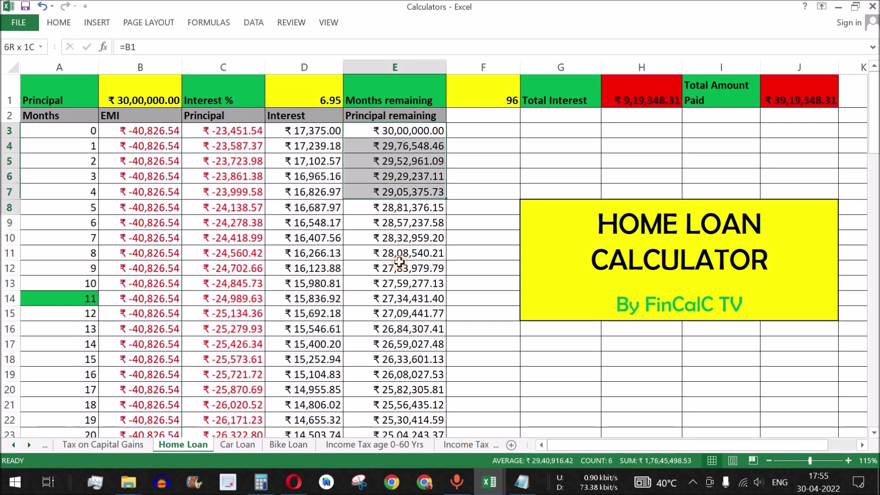
{"action": "left_click_drag", "start_coordinate": [311, 129], "coordinate": [316, 390]}
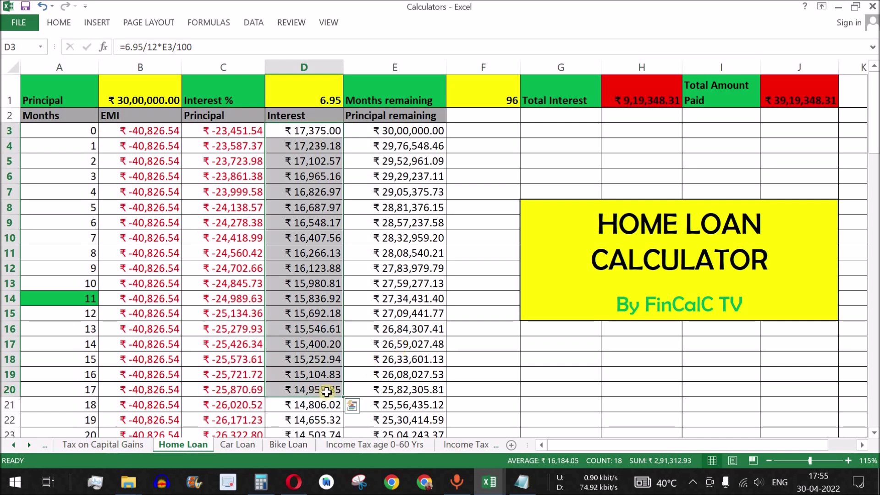
Step: Step through the Car Loan, Bike Loan and Funds Calculator sheets
{"action": "left_click", "coordinate": [238, 445]}
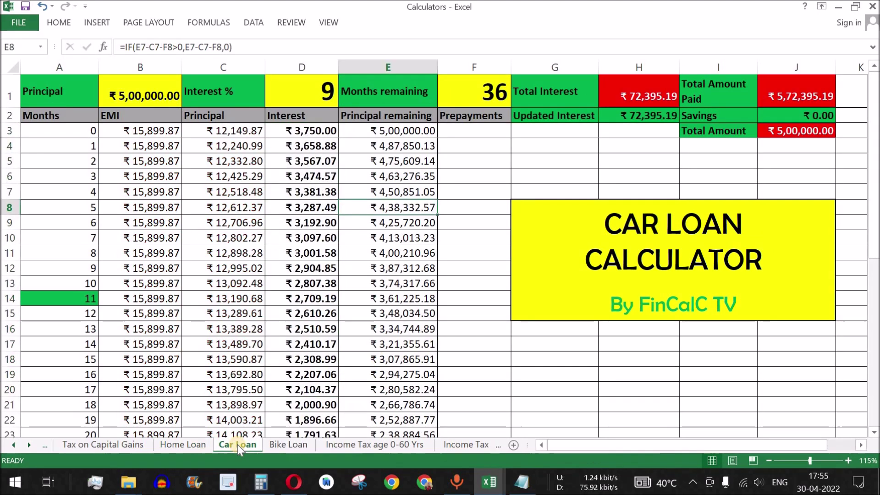
{"action": "left_click", "coordinate": [292, 446]}
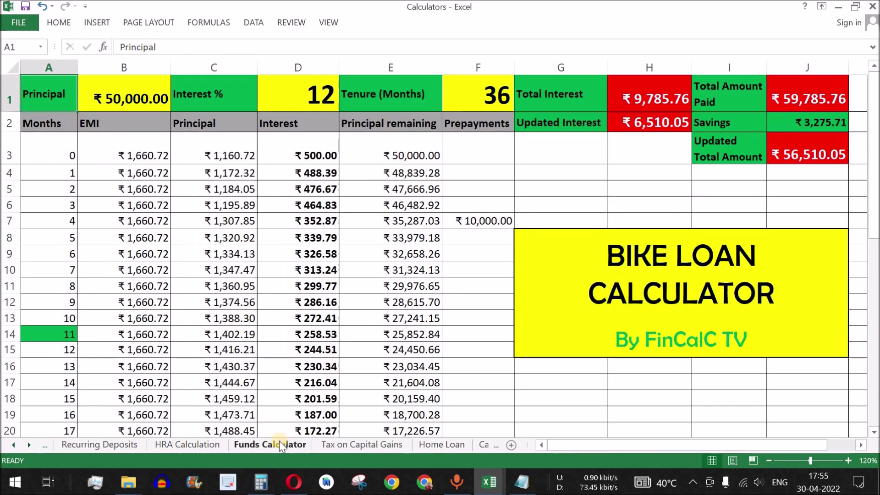
{"action": "left_click", "coordinate": [280, 443]}
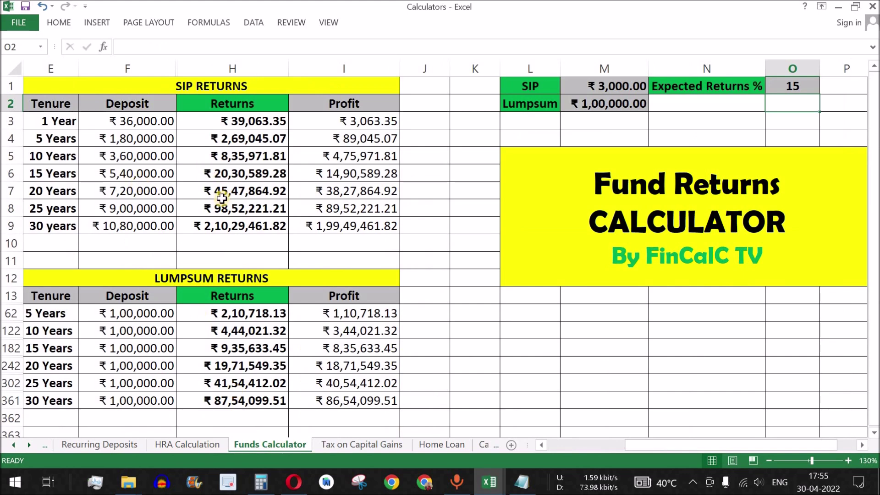
{"action": "left_click_drag", "start_coordinate": [229, 85], "coordinate": [240, 224]}
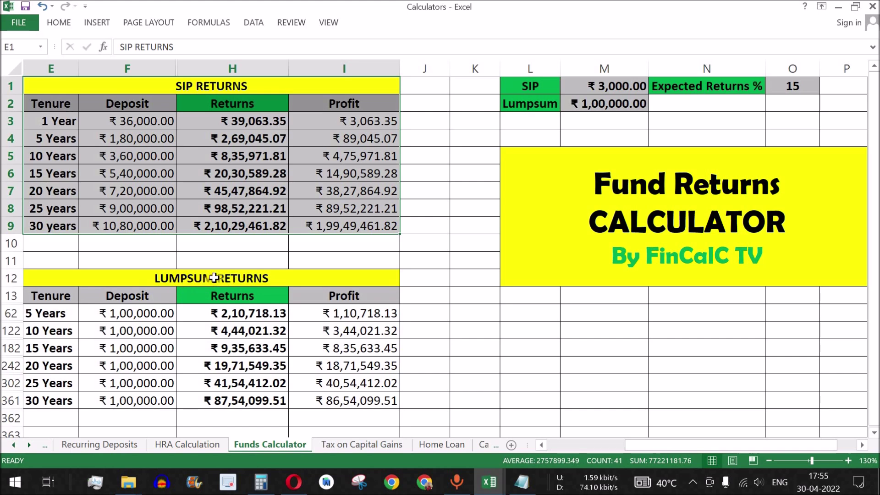
{"action": "left_click_drag", "start_coordinate": [214, 278], "coordinate": [203, 397]}
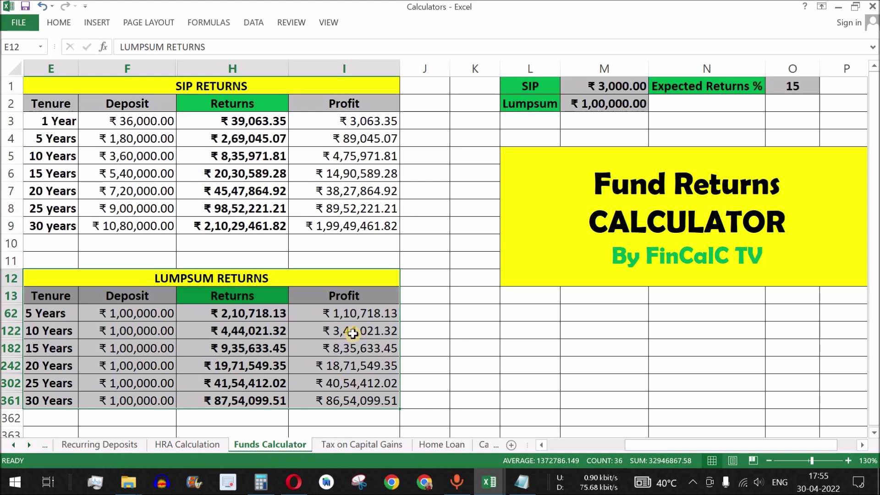
{"action": "left_click_drag", "start_coordinate": [59, 121], "coordinate": [59, 225]}
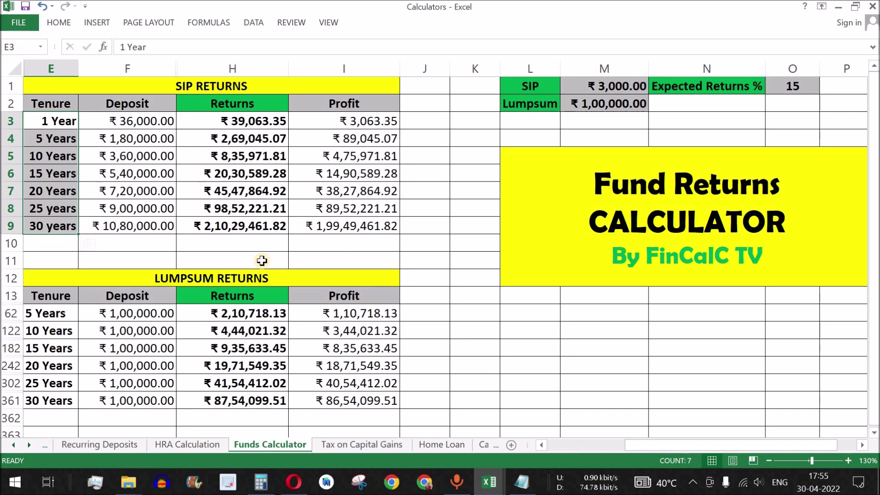
{"action": "left_click", "coordinate": [373, 444]}
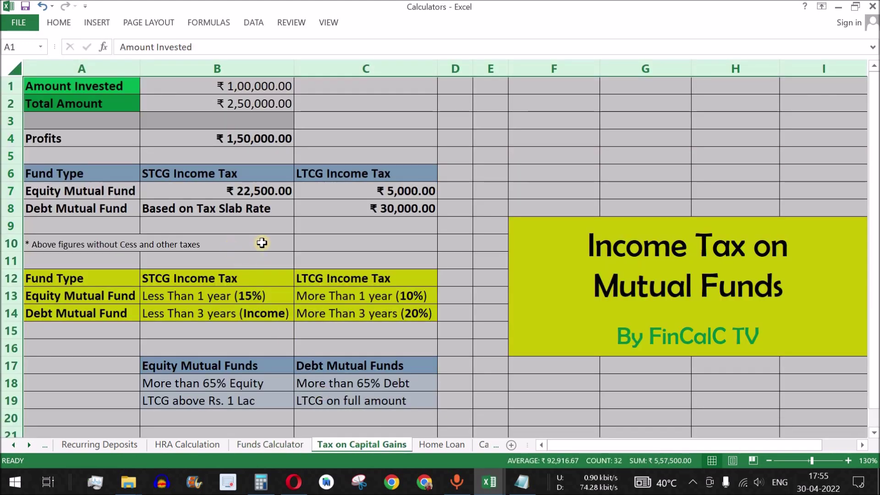
Step: Clear the large selection and select the STCG and LTCG tax results for equity and debt funds
{"action": "left_click", "coordinate": [69, 188]}
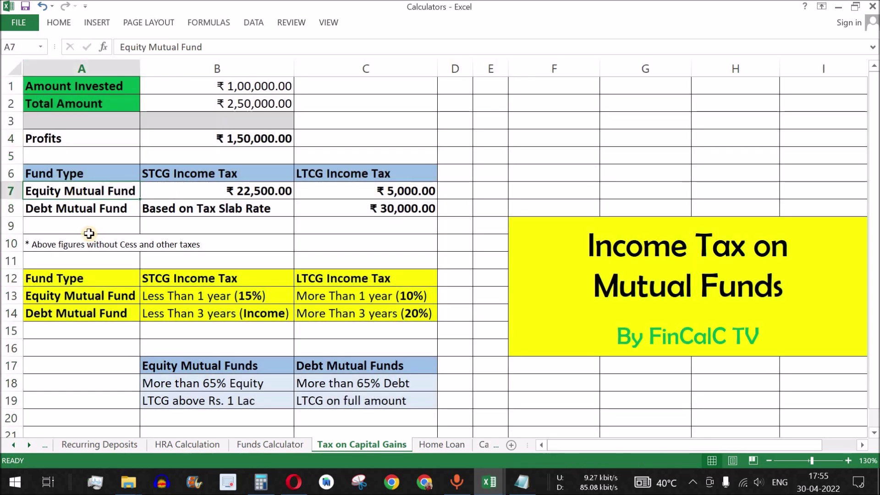
{"action": "mouse_move", "coordinate": [80, 172]}
{"action": "left_mouse_down"}
{"action": "mouse_move", "coordinate": [362, 204]}
{"action": "mouse_move", "coordinate": [382, 316]}
{"action": "left_mouse_up"}
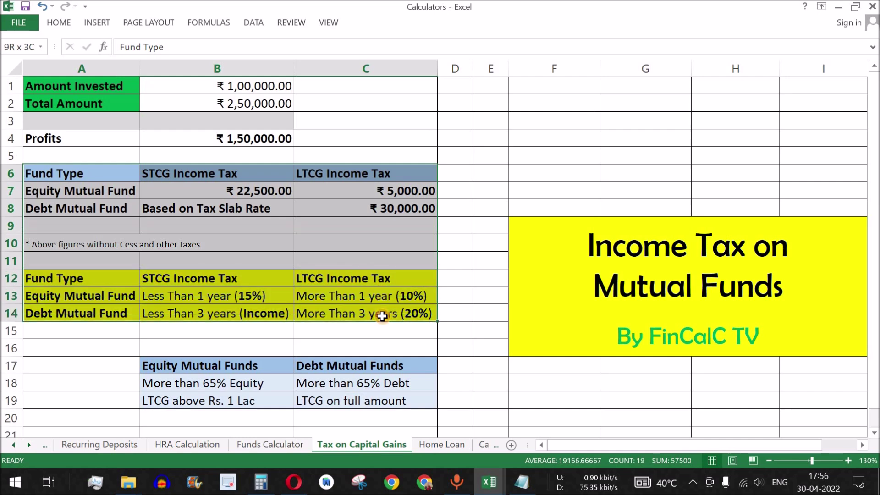